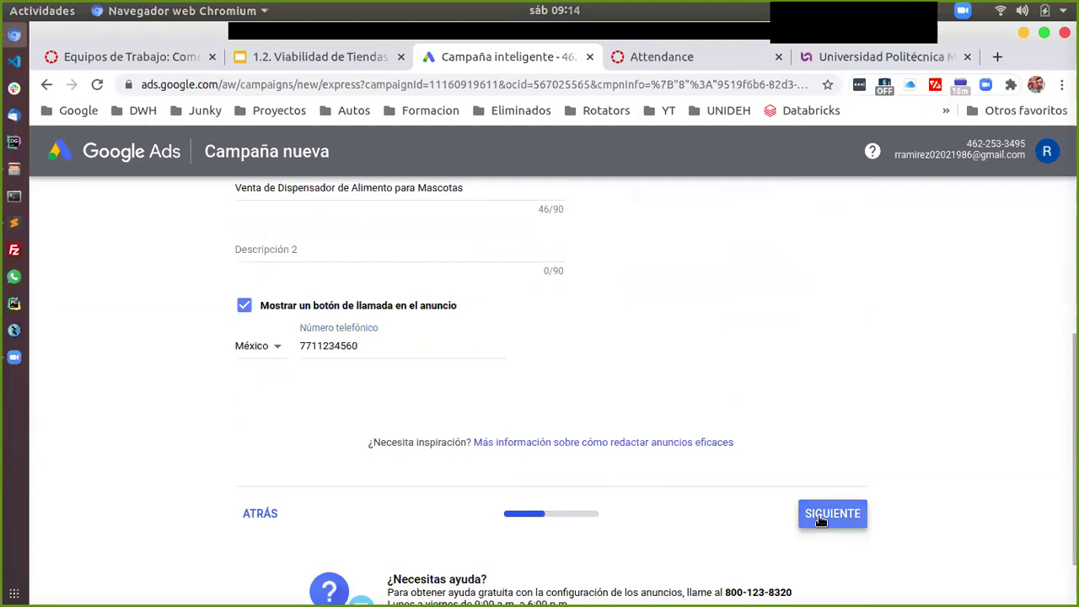
# - Consult the keyword notes in Sublime Text, fill in Descripción 2 of the ad with "Vigila a tu mascota", and continue to the keyword themes
pyautogui.click(368, 253)
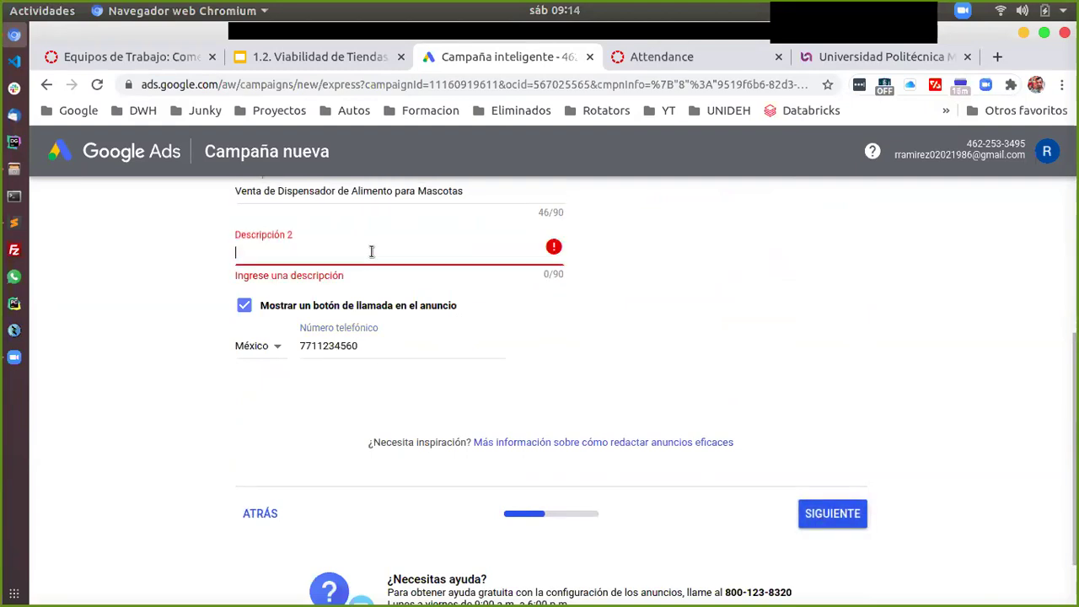
pyautogui.scroll(3, 717, 369)
pyautogui.scroll(-2, 719, 372)
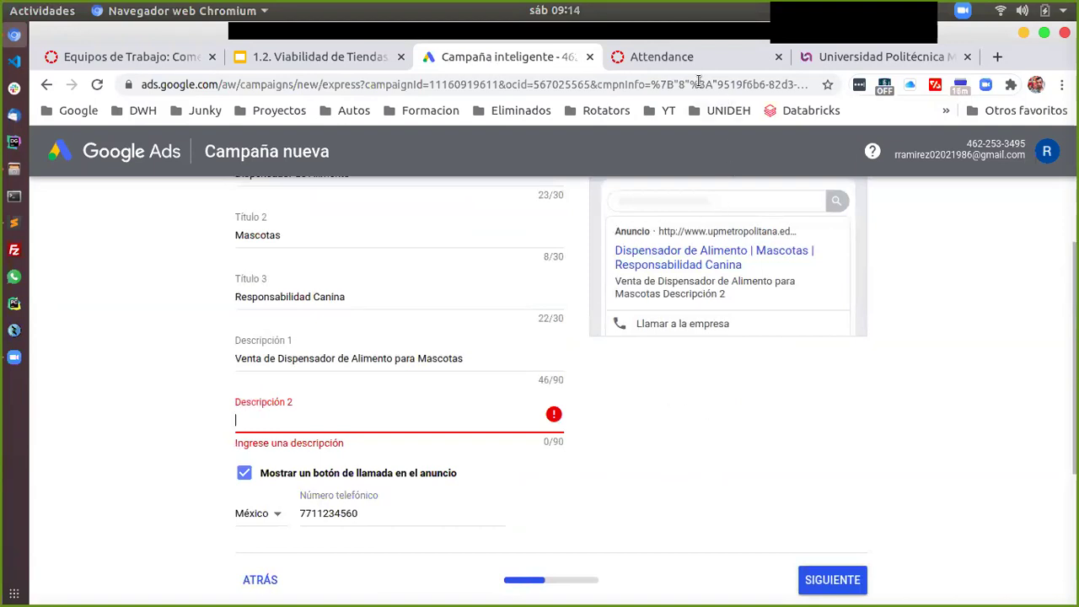
pyautogui.click(13, 222)
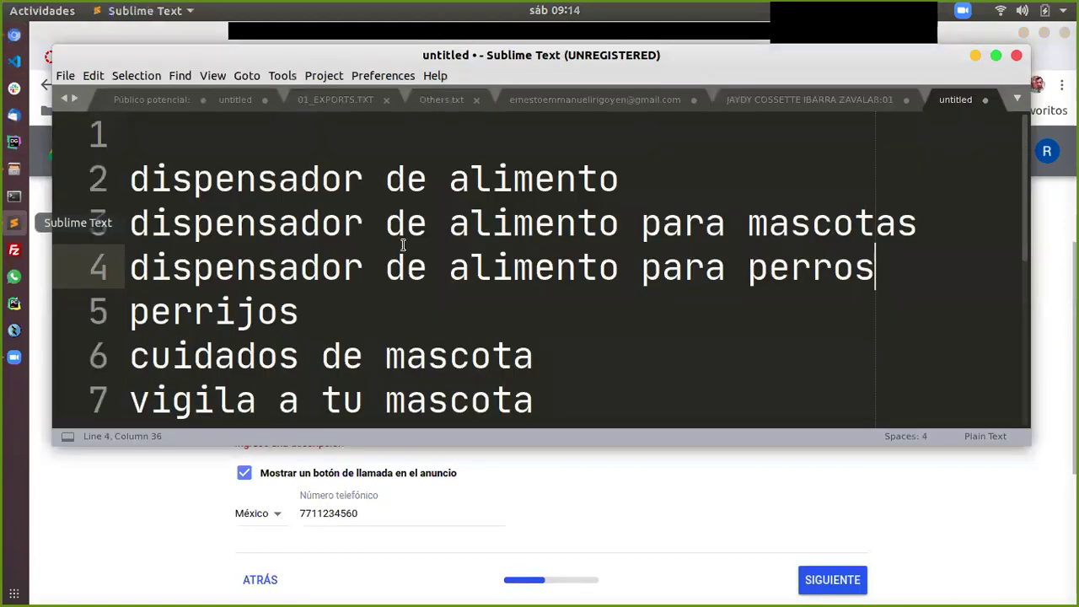
pyautogui.click(191, 498)
pyautogui.click(344, 415)
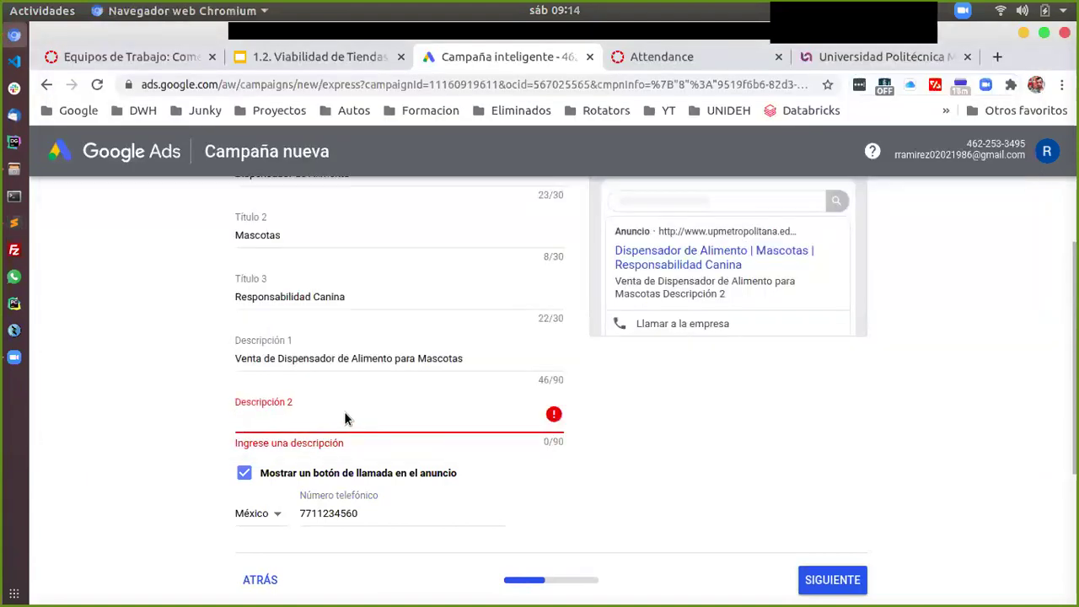
pyautogui.write('Vigila a')
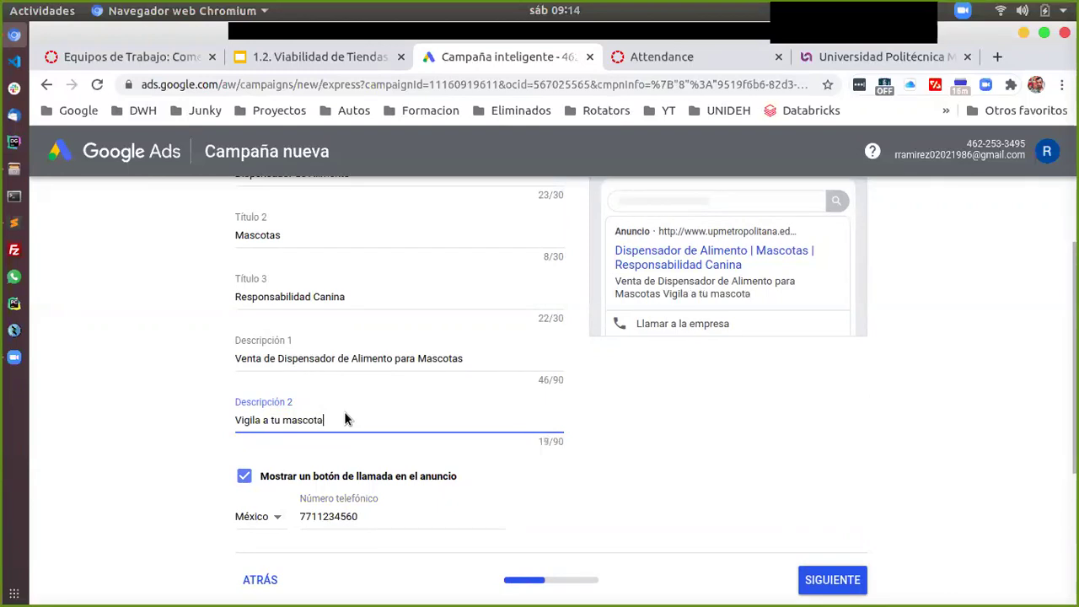
pyautogui.write(' tu mascota')
pyautogui.click(670, 383)
pyautogui.scroll(-2, 671, 383)
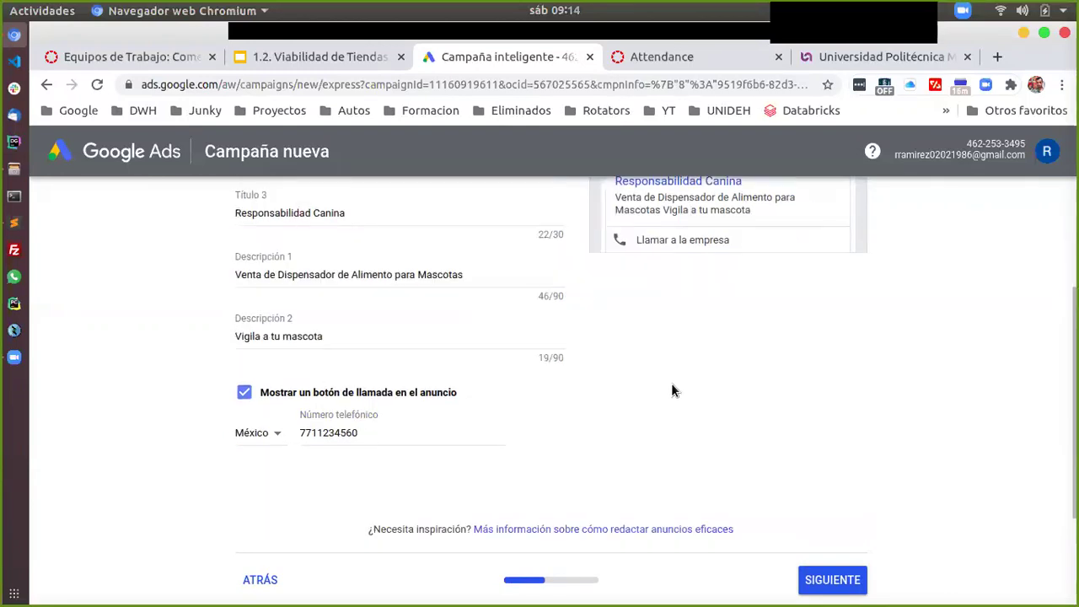
pyautogui.click(847, 579)
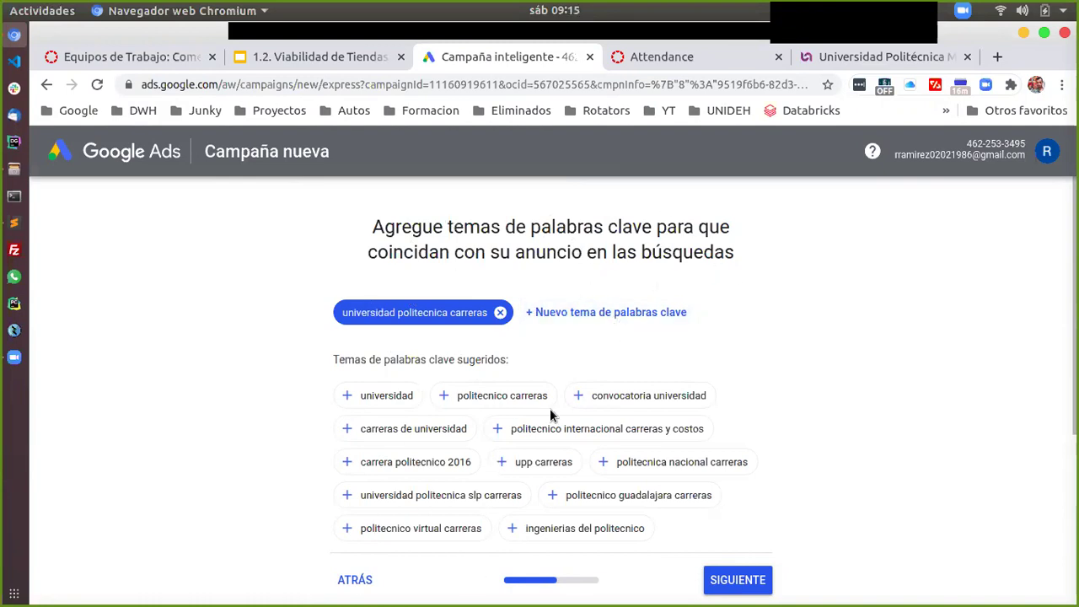
# - Accept the keyword theme "universidad politecnica carreras" with Español as ad language and continue to the ad locations
pyautogui.scroll(-2, 491, 451)
pyautogui.scroll(-4, 490, 451)
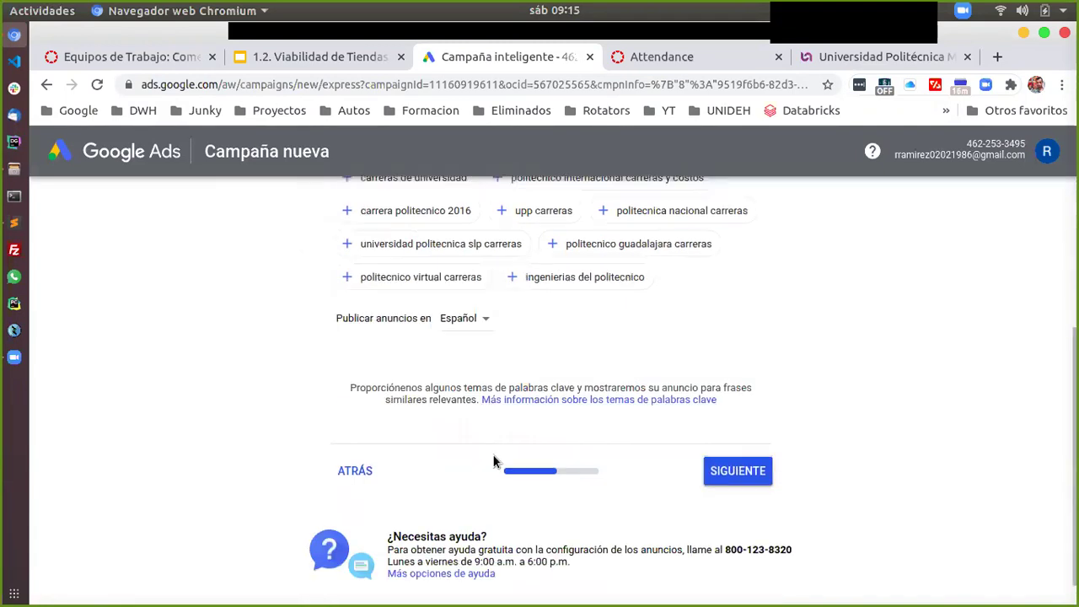
pyautogui.click(730, 479)
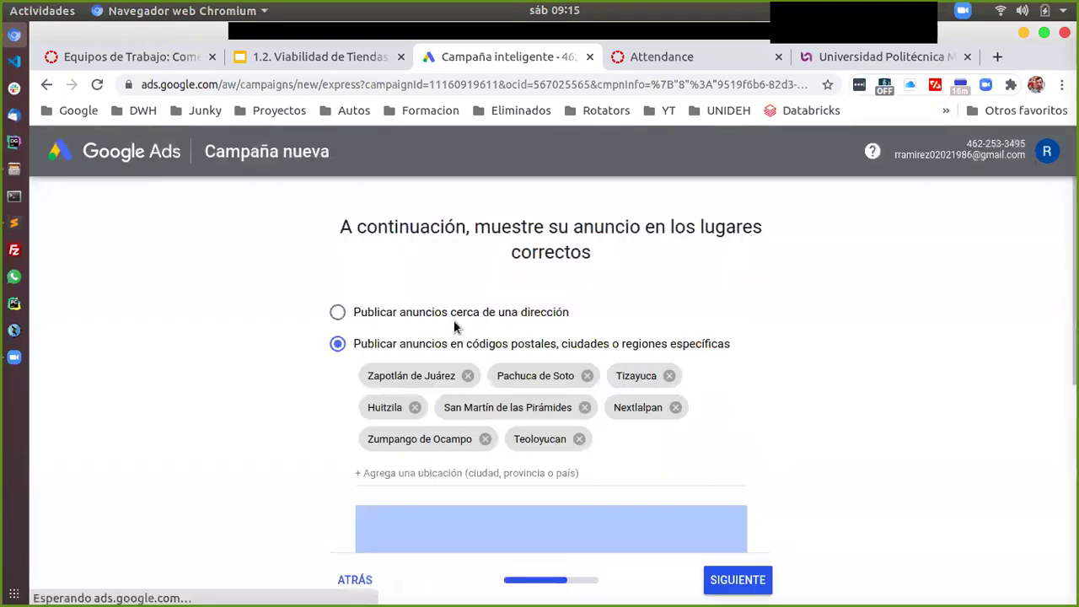
# - Check the preselected target cities and their areas on the map, accept them, and continue to the budget
pyautogui.scroll(-8, 401, 312)
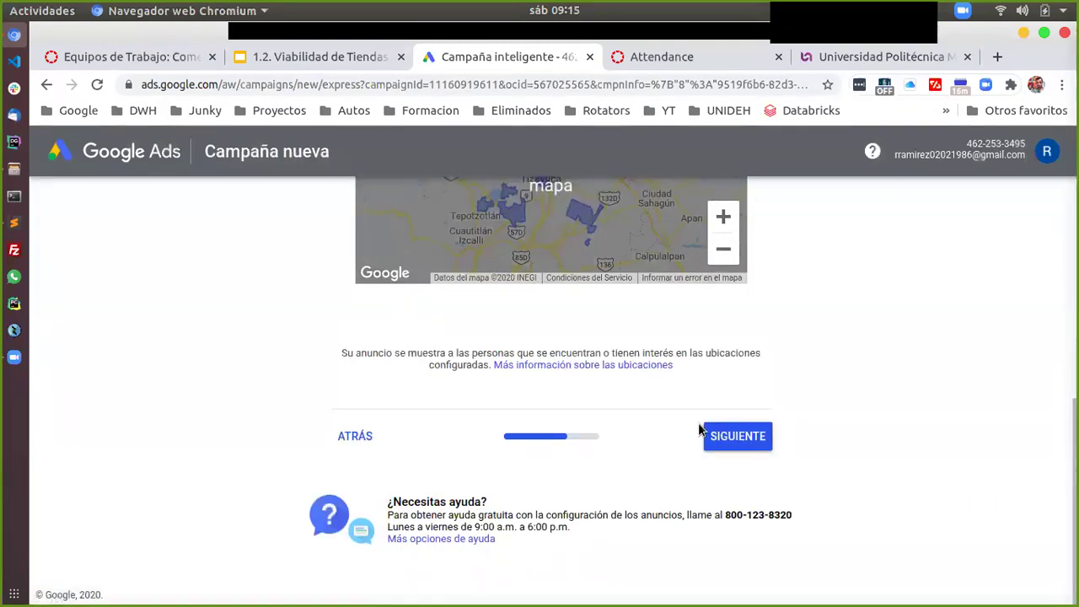
pyautogui.scroll(5, 750, 417)
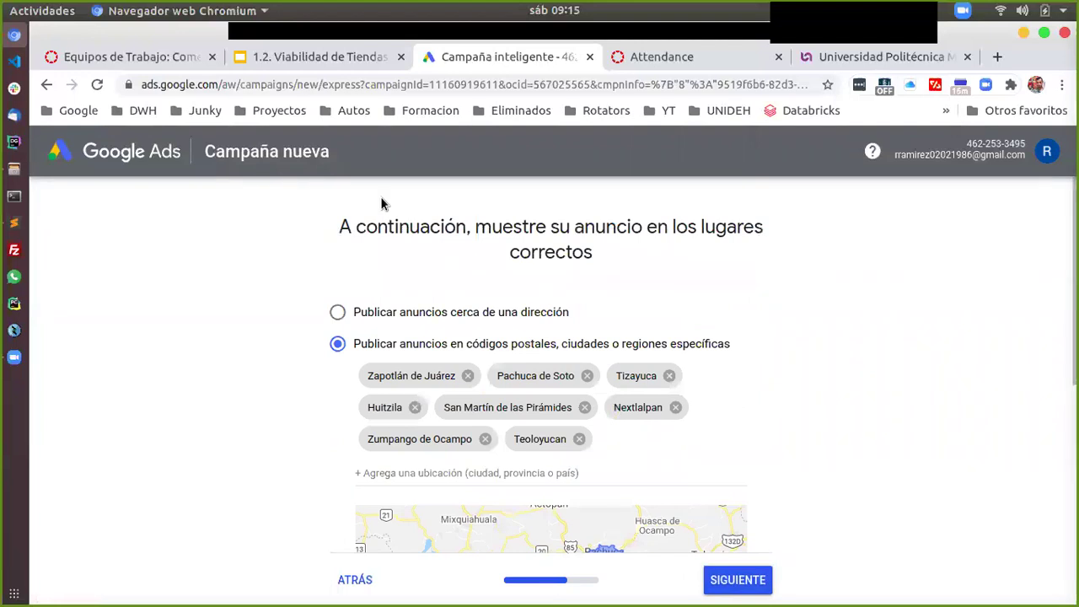
pyautogui.scroll(-3, 853, 347)
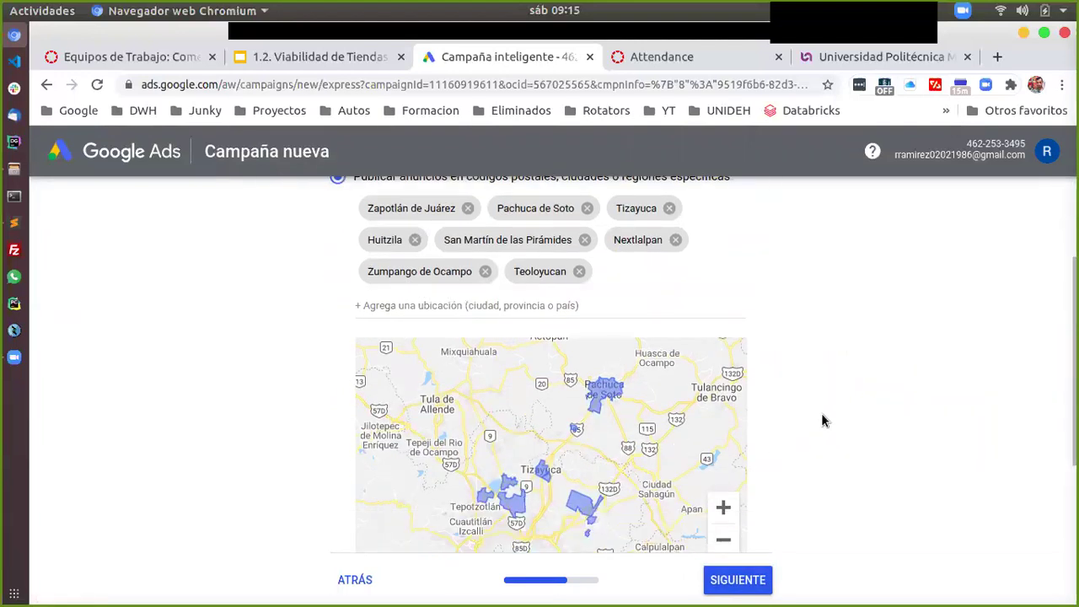
pyautogui.scroll(-4, 826, 419)
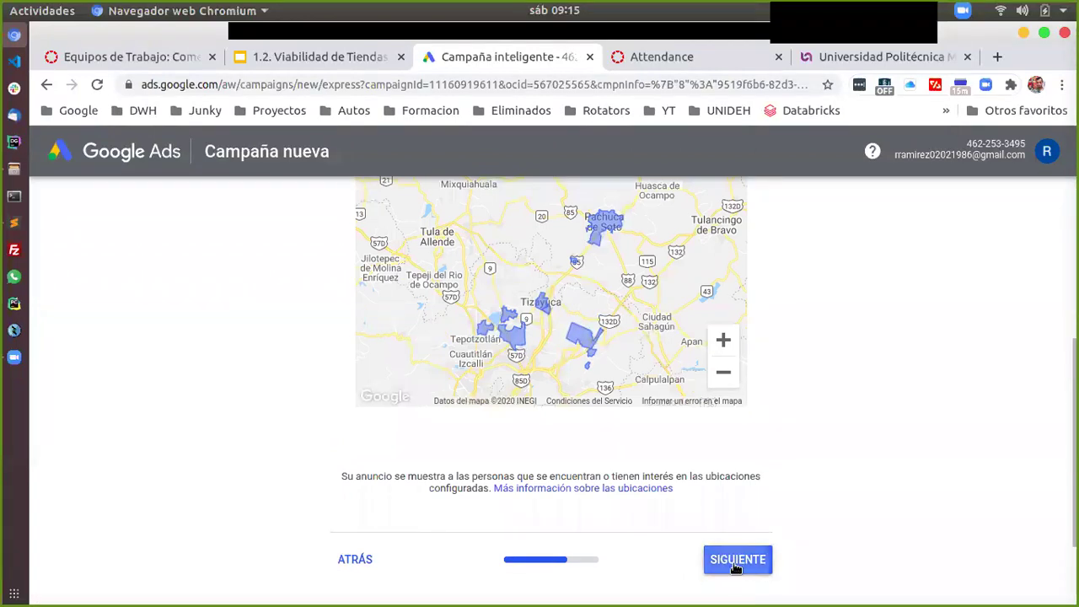
pyautogui.click(735, 567)
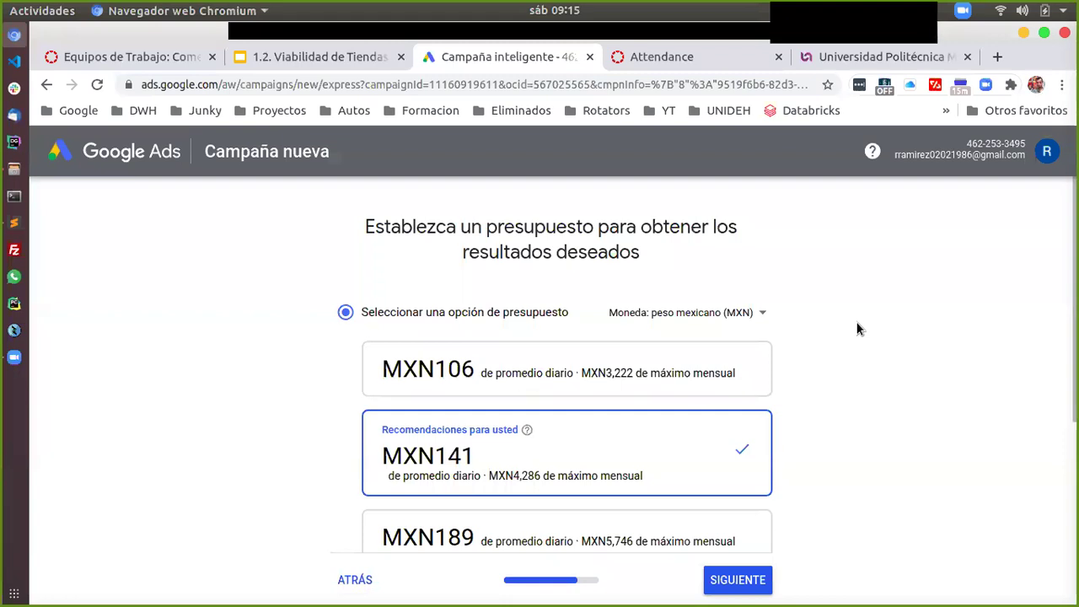
# - Compare the suggested budgets, choose to set a custom budget, and lower it to the minimum daily average of MXN 14
pyautogui.scroll(-2, 856, 323)
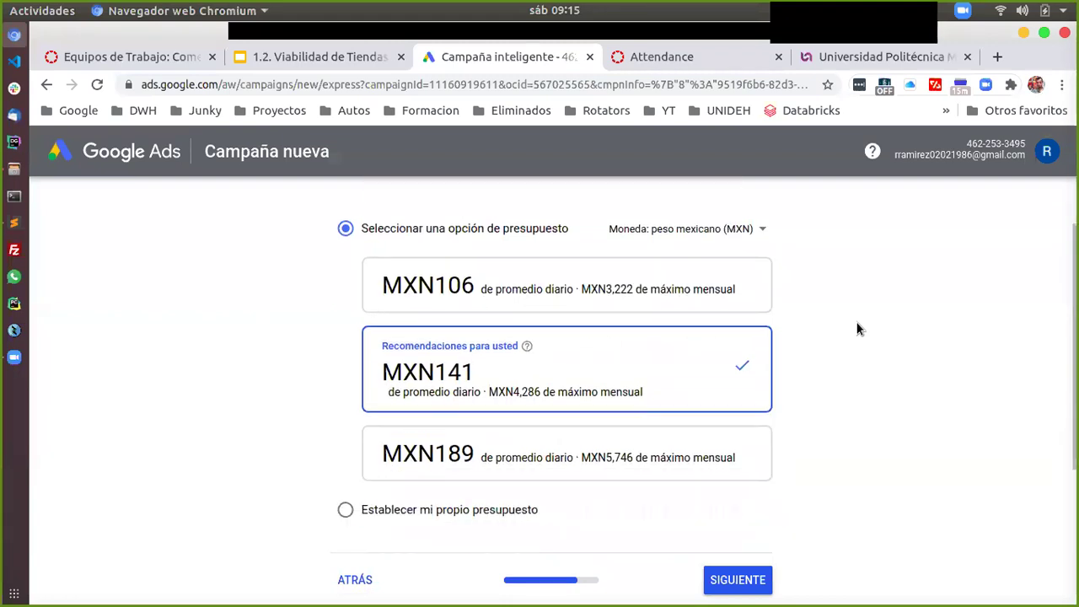
pyautogui.scroll(2, 856, 329)
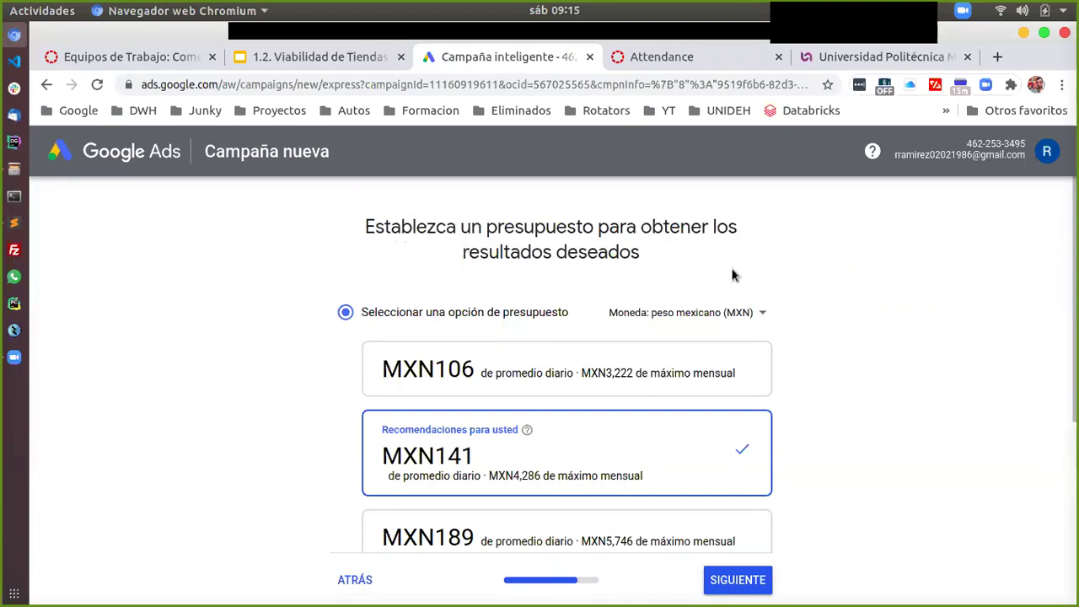
pyautogui.scroll(-2, 794, 347)
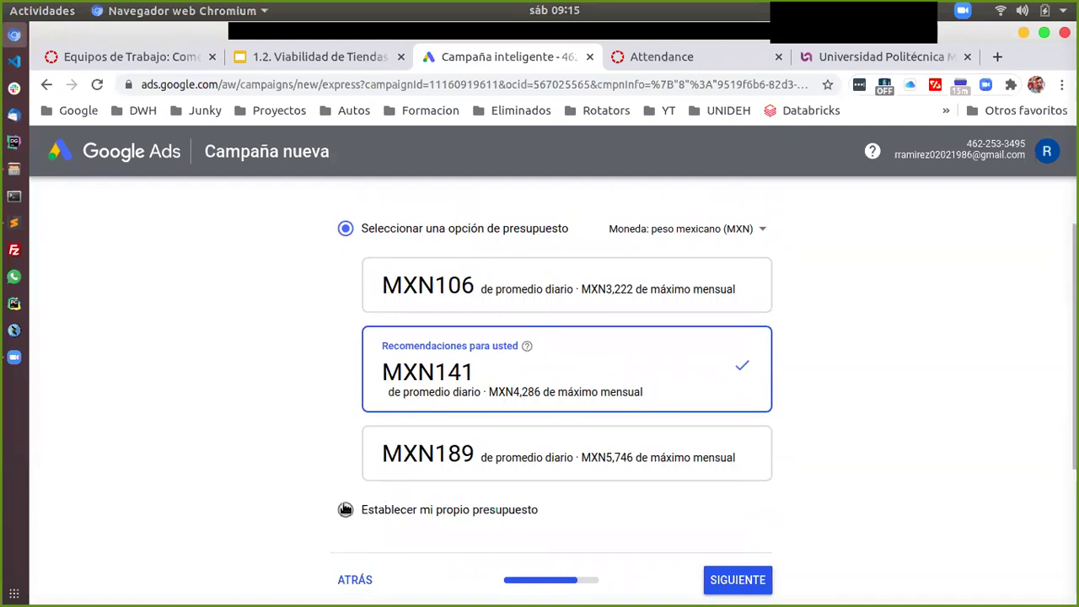
pyautogui.click(345, 510)
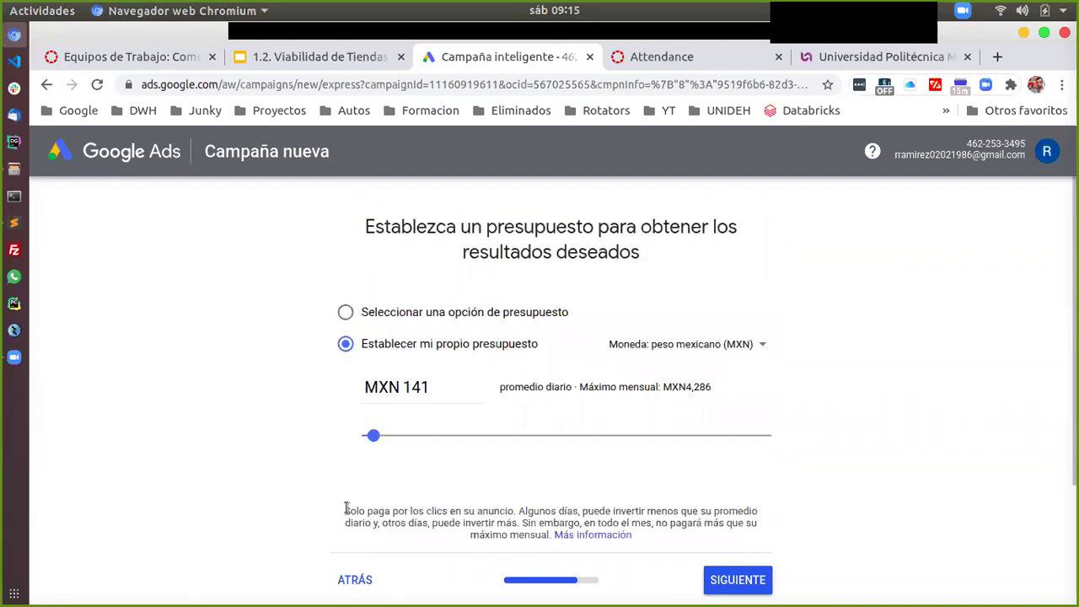
pyautogui.moveTo(373, 438); pyautogui.dragTo(317, 440)
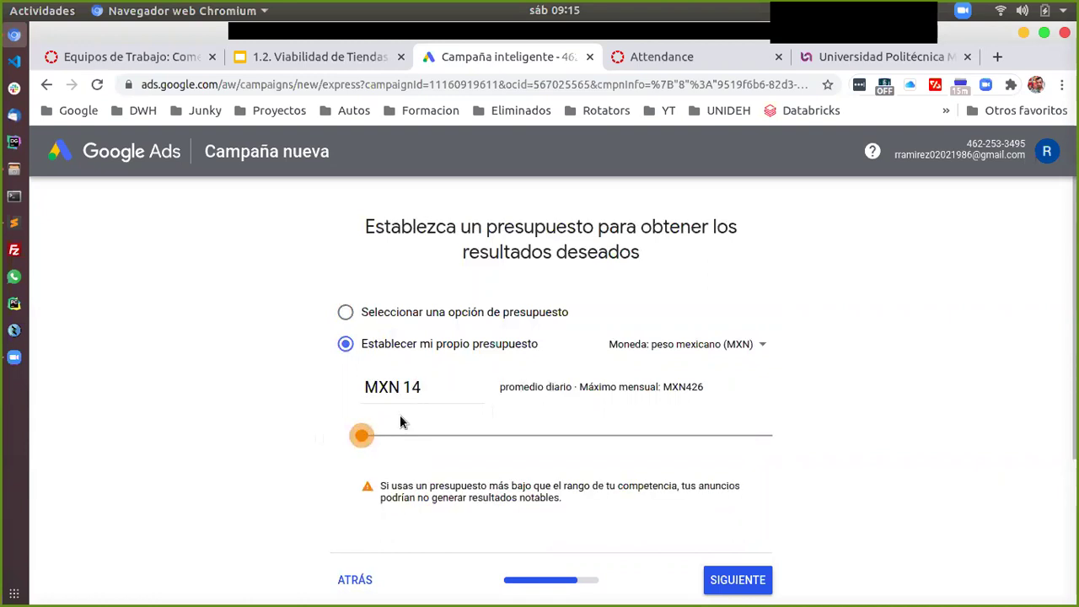
pyautogui.moveTo(363, 435); pyautogui.dragTo(361, 435)
# - Read through the custom budget's payment notes and continue to the campaign review
pyautogui.scroll(-1, 560, 470)
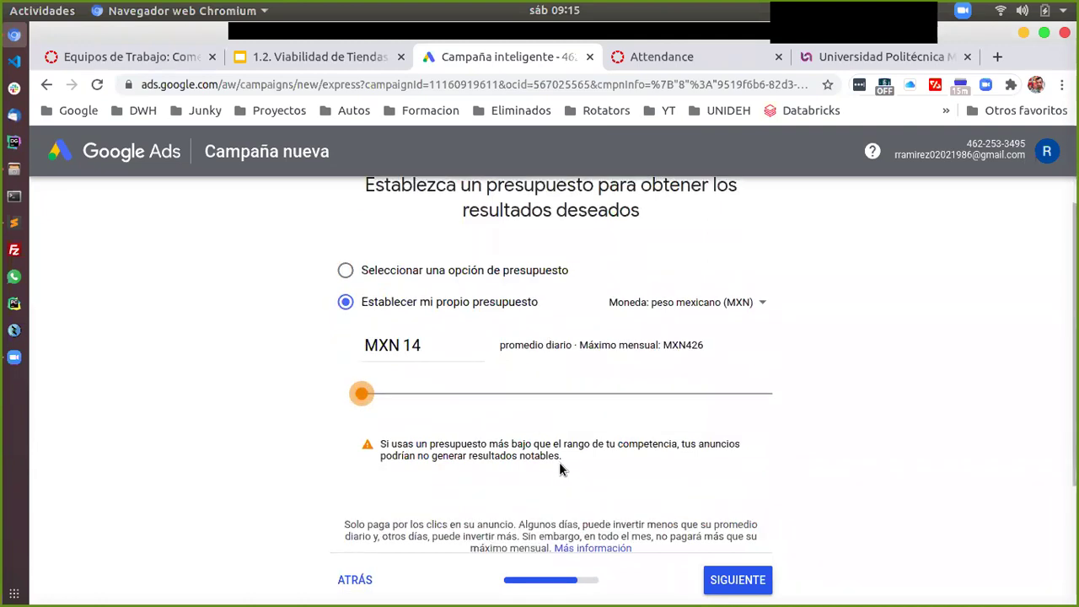
pyautogui.scroll(1, 562, 470)
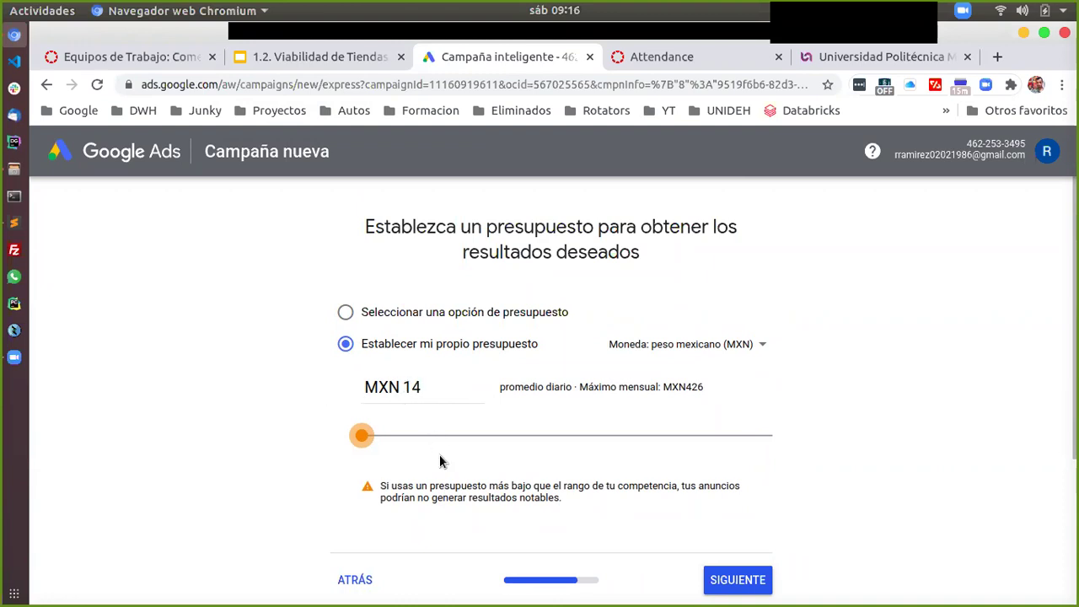
pyautogui.scroll(-3, 439, 454)
pyautogui.scroll(1, 439, 454)
pyautogui.scroll(2, 439, 454)
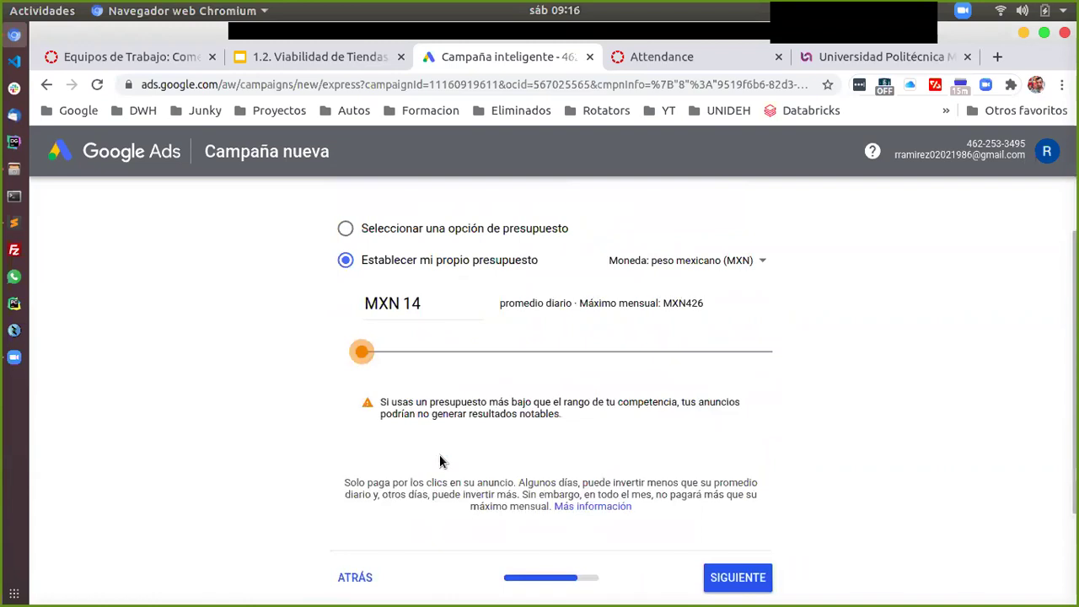
pyautogui.scroll(-4, 506, 447)
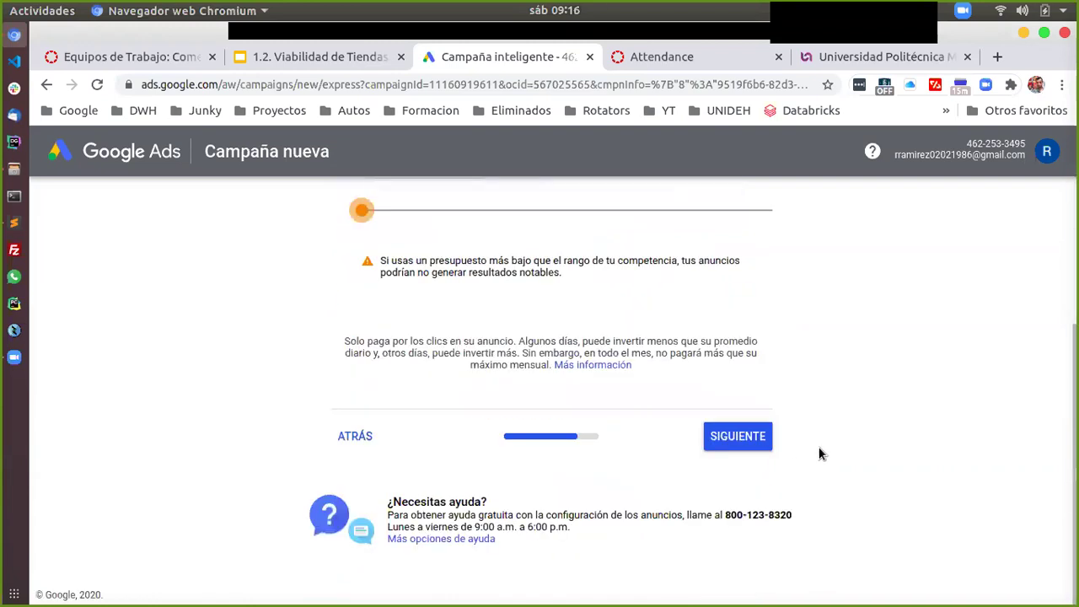
pyautogui.click(722, 446)
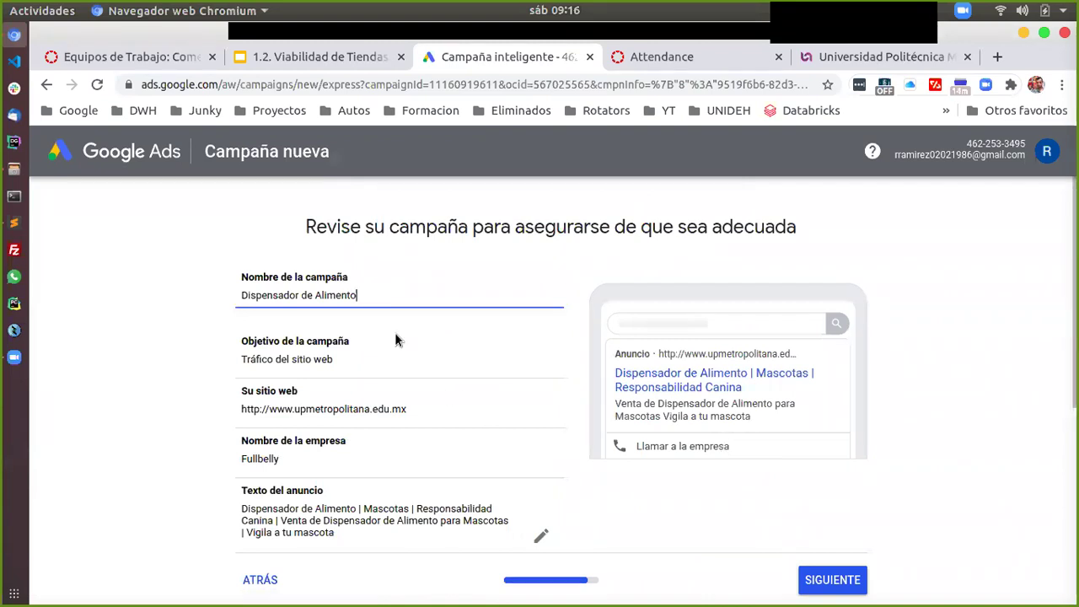
# - Review the campaign summary from its name down to its budget, and proceed to the billing setup
pyautogui.scroll(-1, 395, 340)
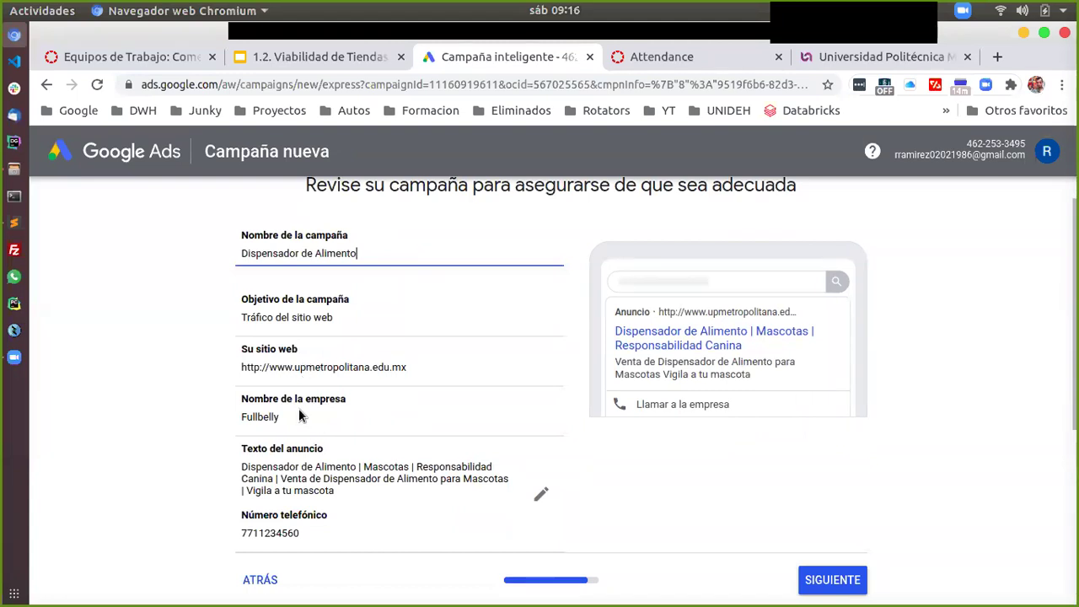
pyautogui.scroll(-1, 301, 412)
pyautogui.scroll(-4, 301, 411)
pyautogui.scroll(-3, 387, 369)
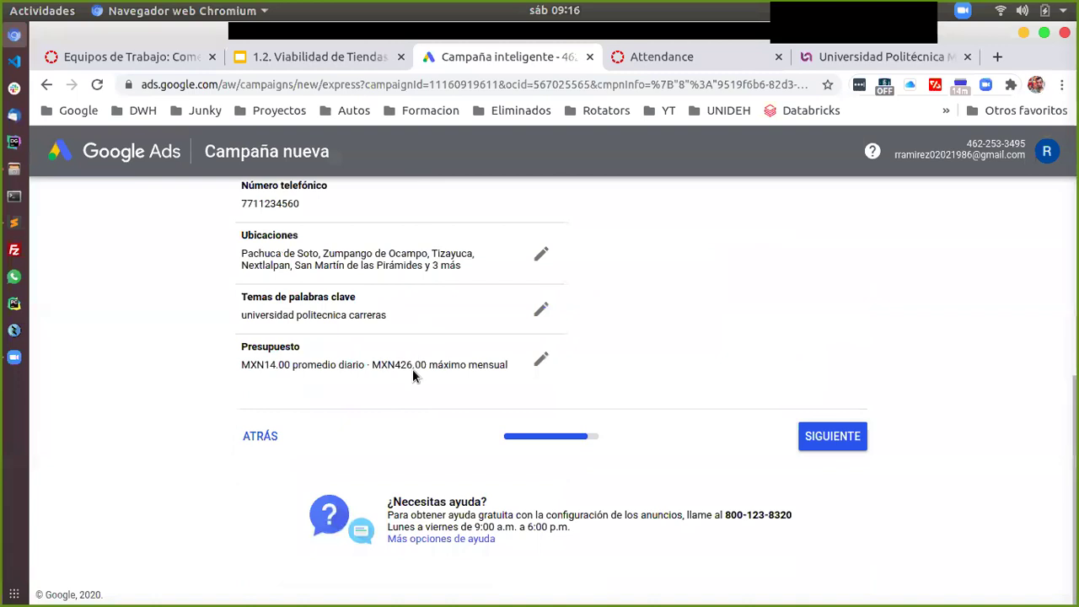
pyautogui.click(821, 440)
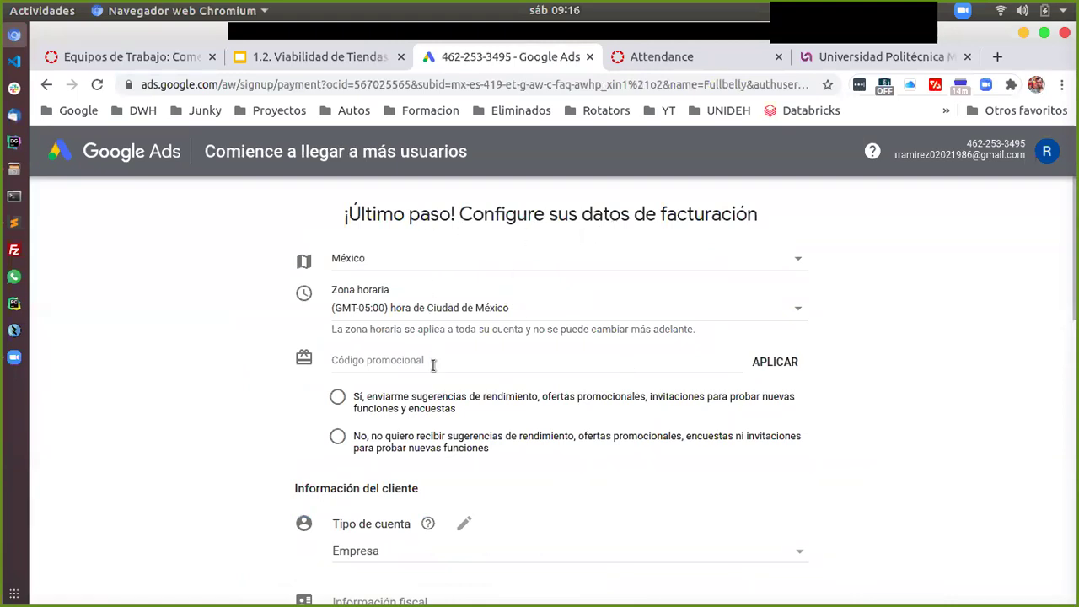
# - Opt out of receiving performance suggestions, promotional offers, surveys and invitations to try new features
pyautogui.scroll(-1, 434, 365)
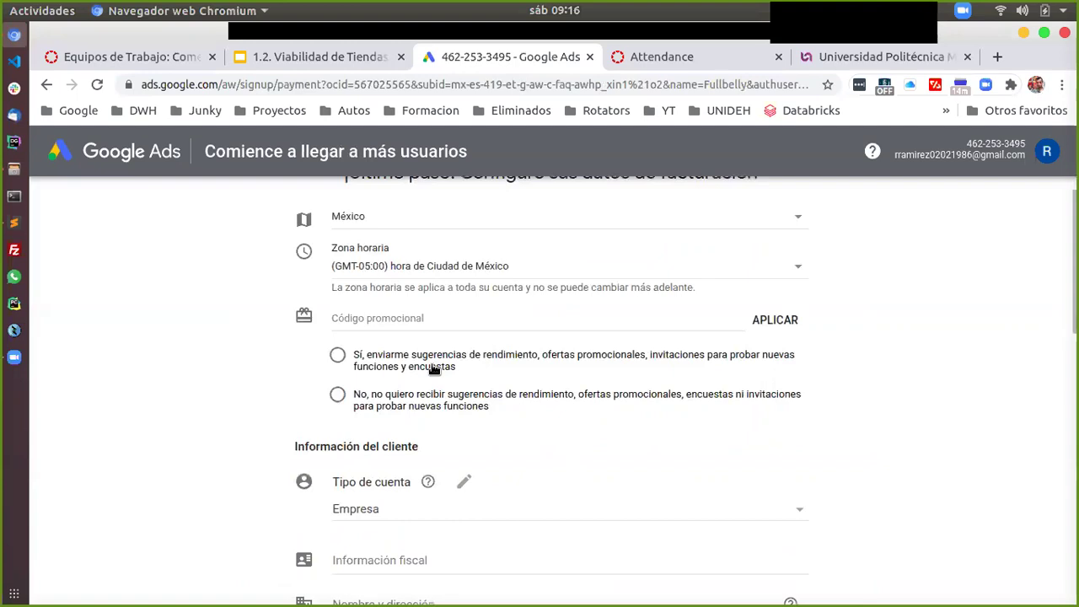
pyautogui.scroll(-1, 433, 368)
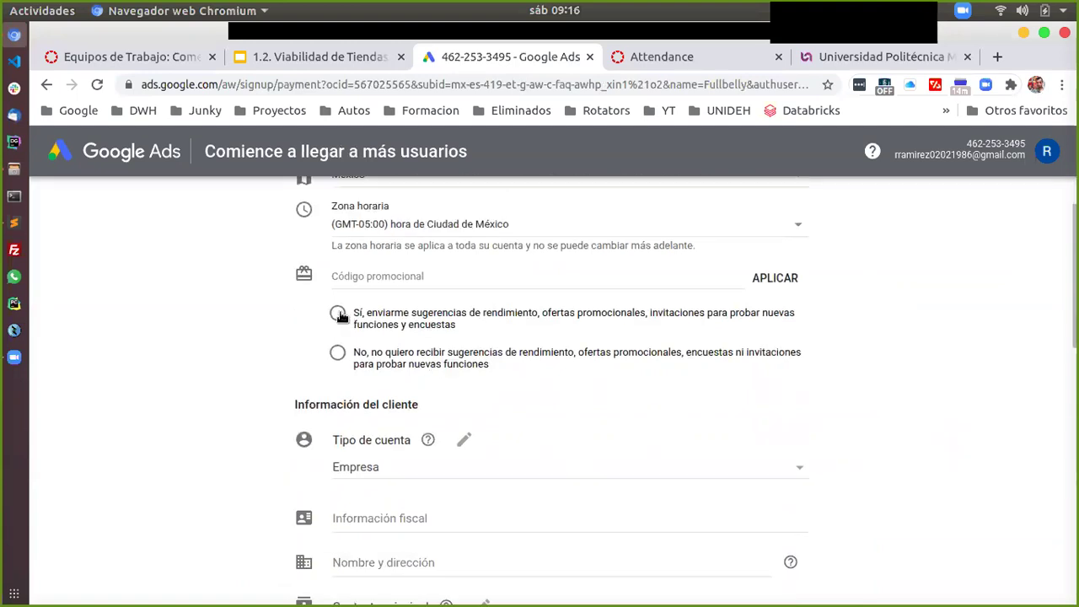
pyautogui.click(338, 354)
# - Set the account type in the customer information to Individual
pyautogui.scroll(-4, 594, 371)
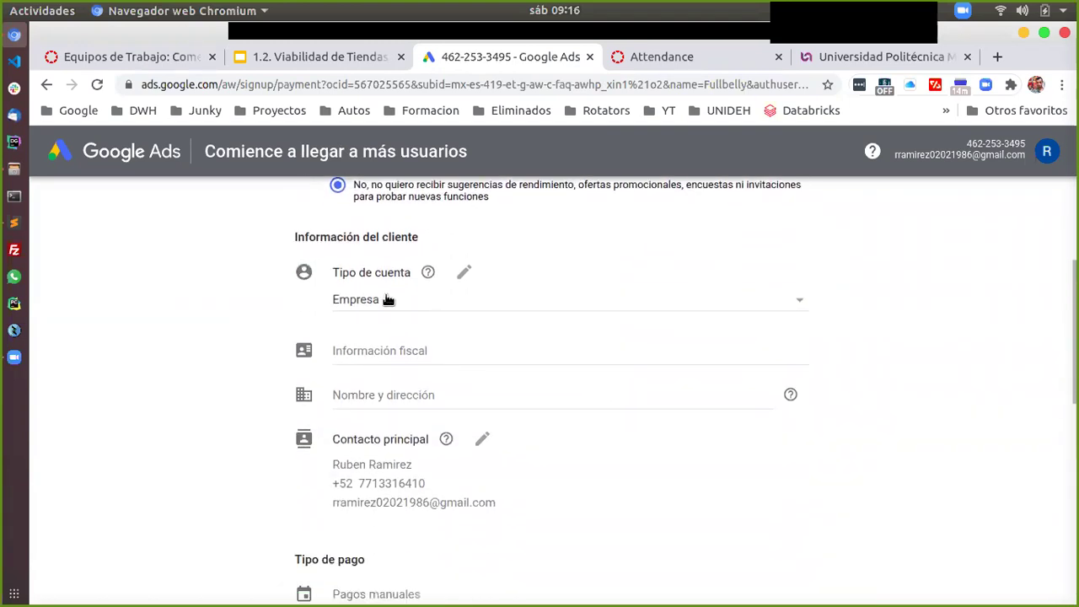
pyautogui.click(408, 301)
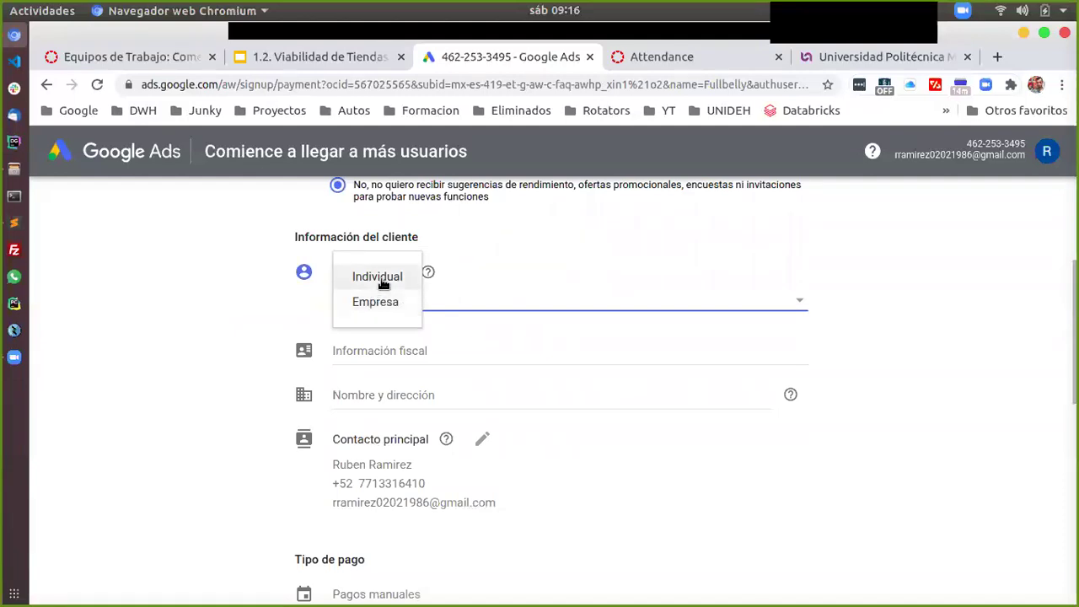
pyautogui.click(378, 278)
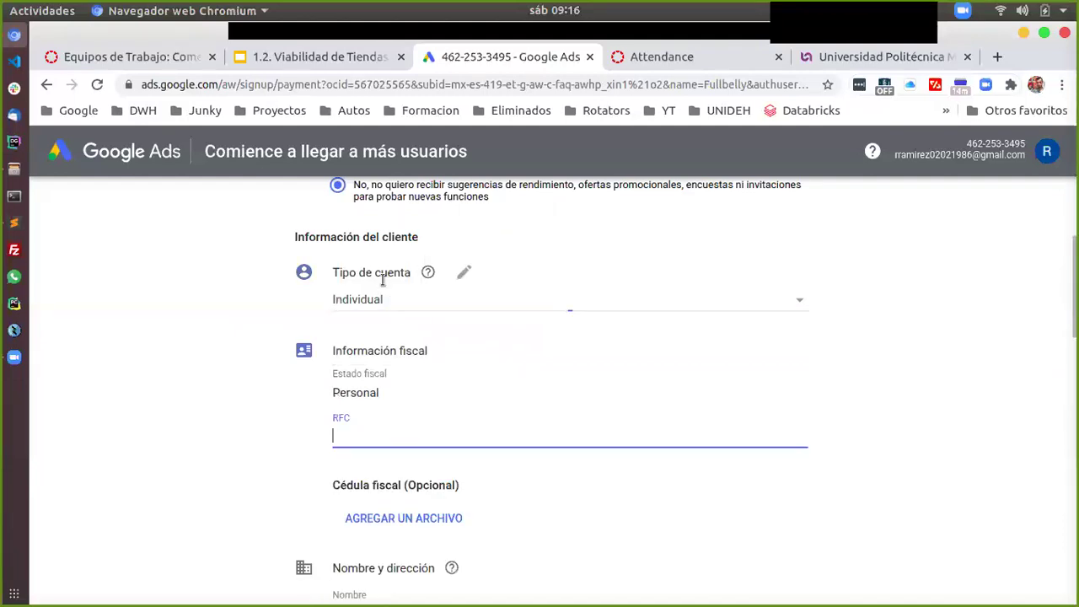
# - Fill in the customer's RFC tax ID in the fiscal information using the saved autofill entry
pyautogui.click(381, 386)
pyautogui.click(377, 430)
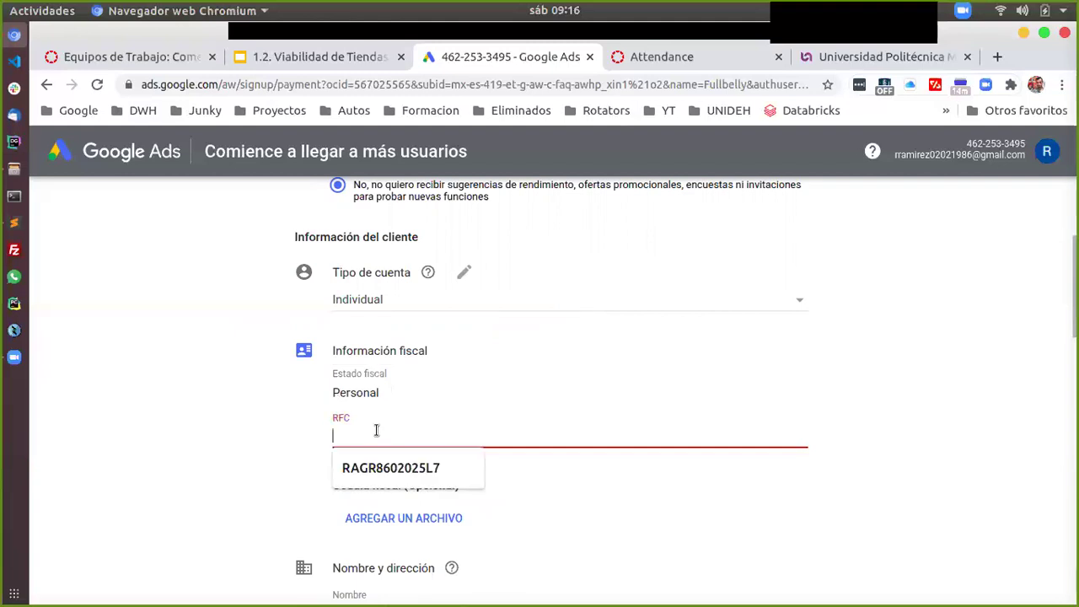
pyautogui.scroll(-2, 377, 431)
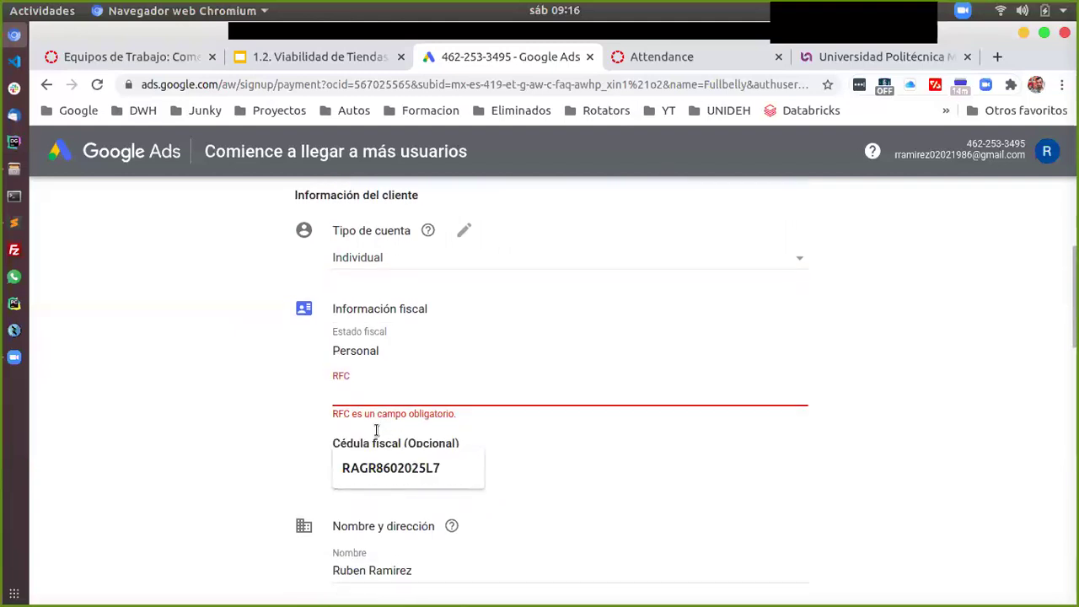
pyautogui.click(388, 472)
pyautogui.click(251, 380)
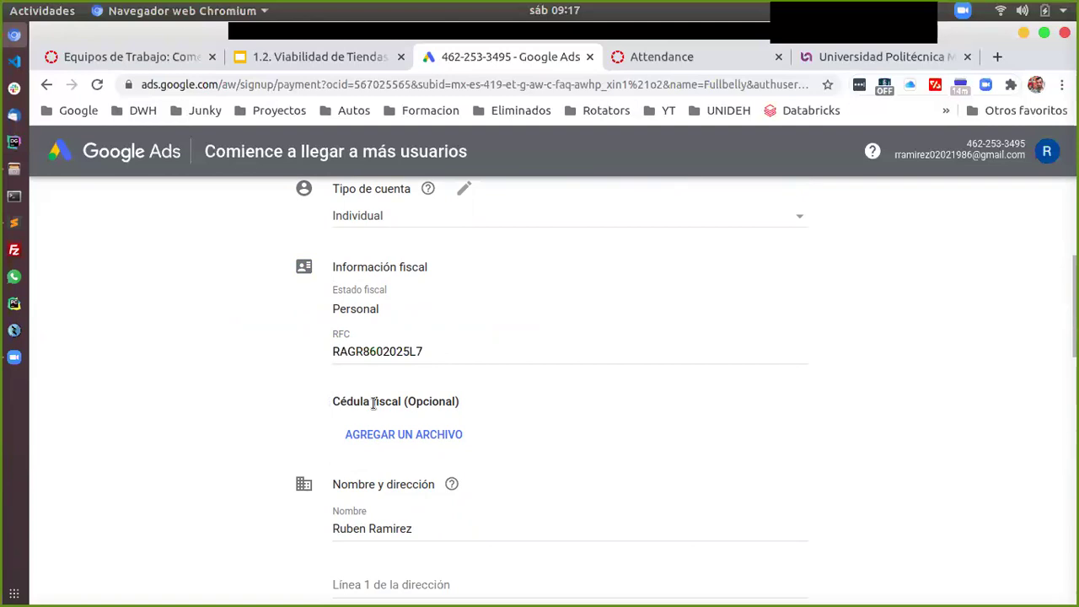
# - Fill in the first two address lines and the additional address line of the customer's name and address details
pyautogui.scroll(-1, 372, 403)
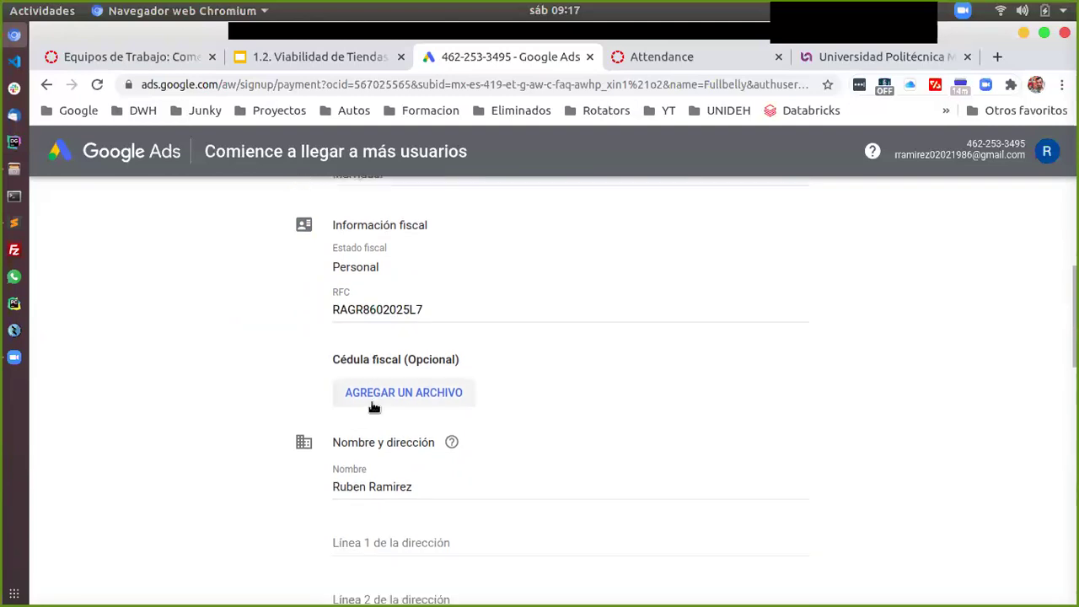
pyautogui.scroll(1, 374, 402)
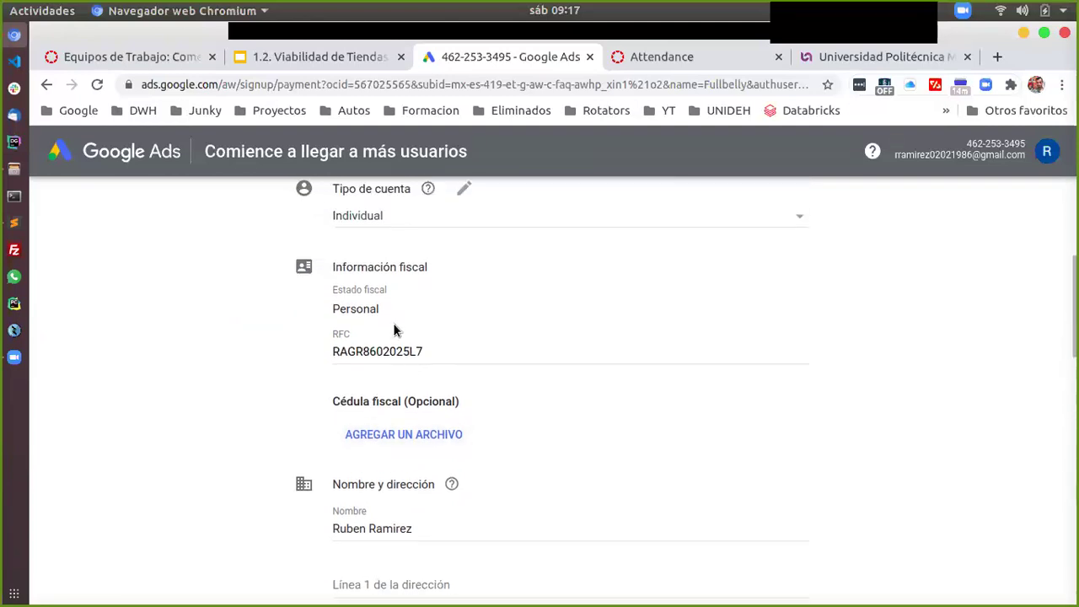
pyautogui.scroll(-5, 281, 381)
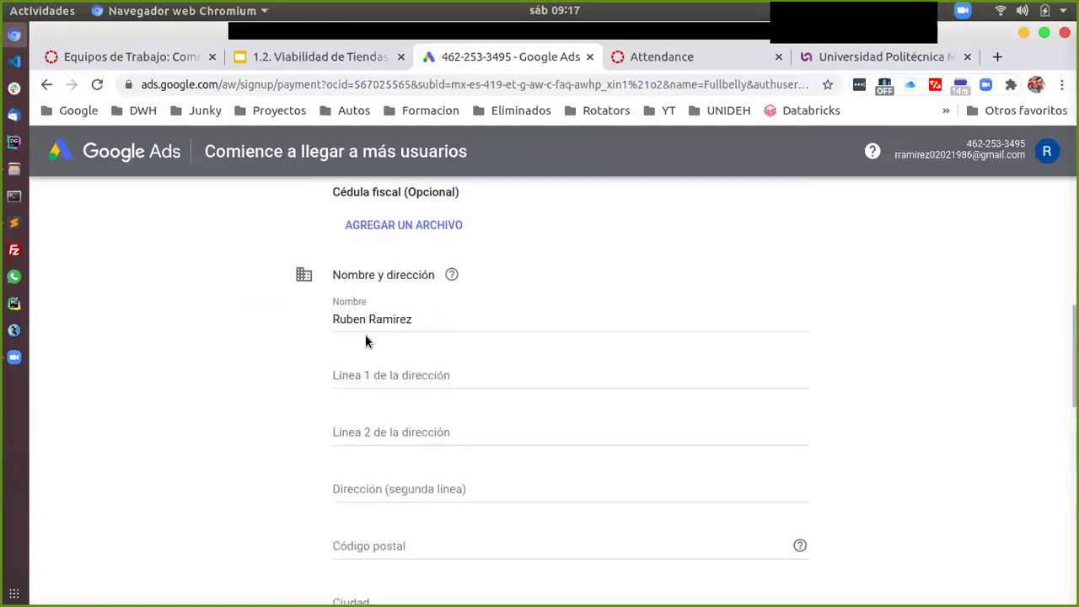
pyautogui.scroll(-2, 360, 363)
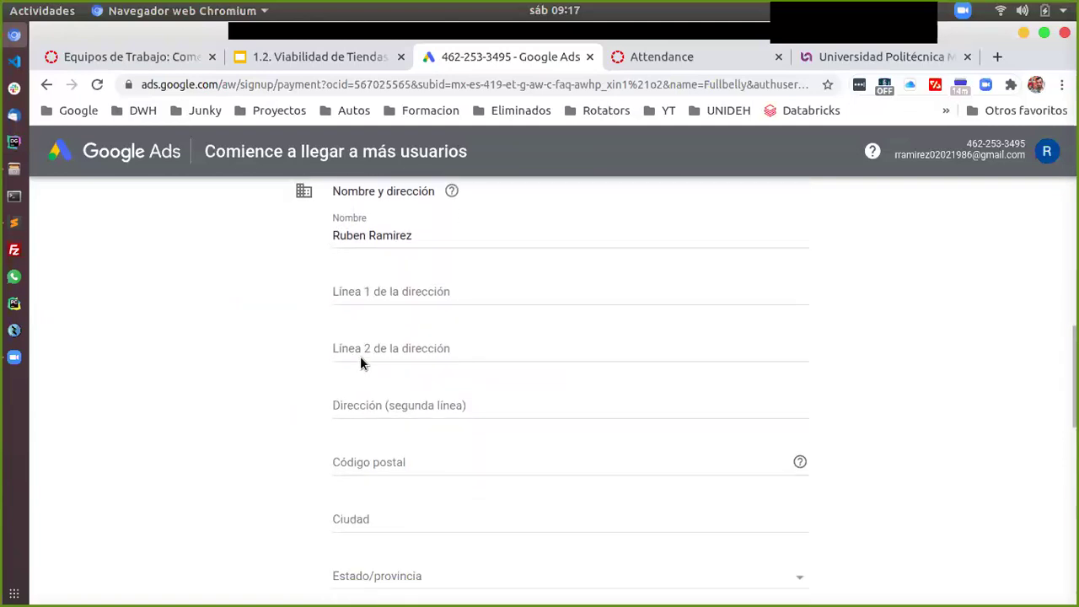
pyautogui.click(369, 290)
pyautogui.scroll(-2, 367, 290)
pyautogui.scroll(2, 350, 299)
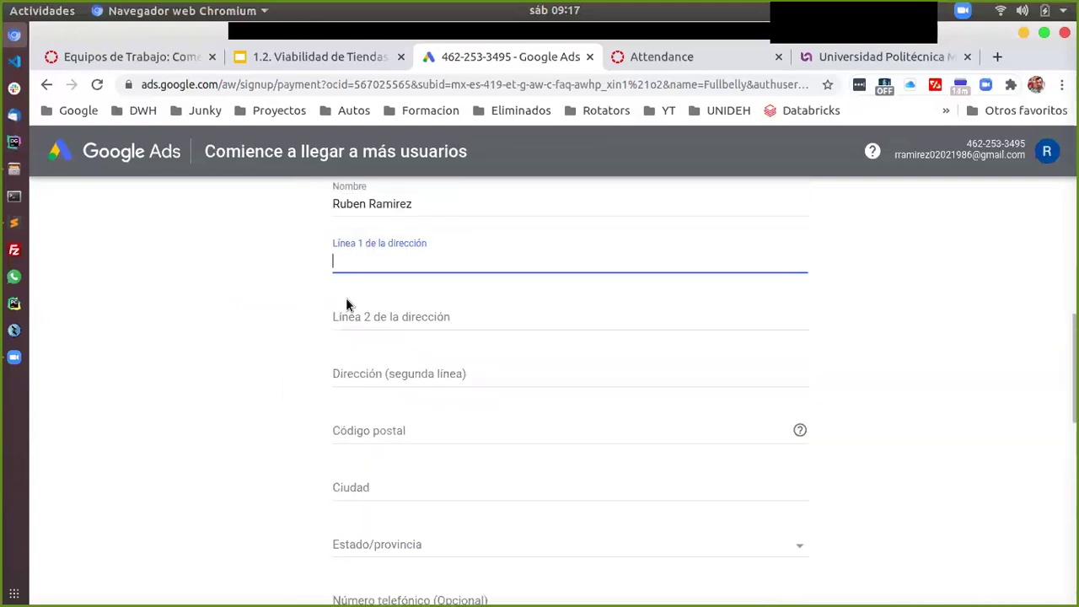
pyautogui.write('Tiza')
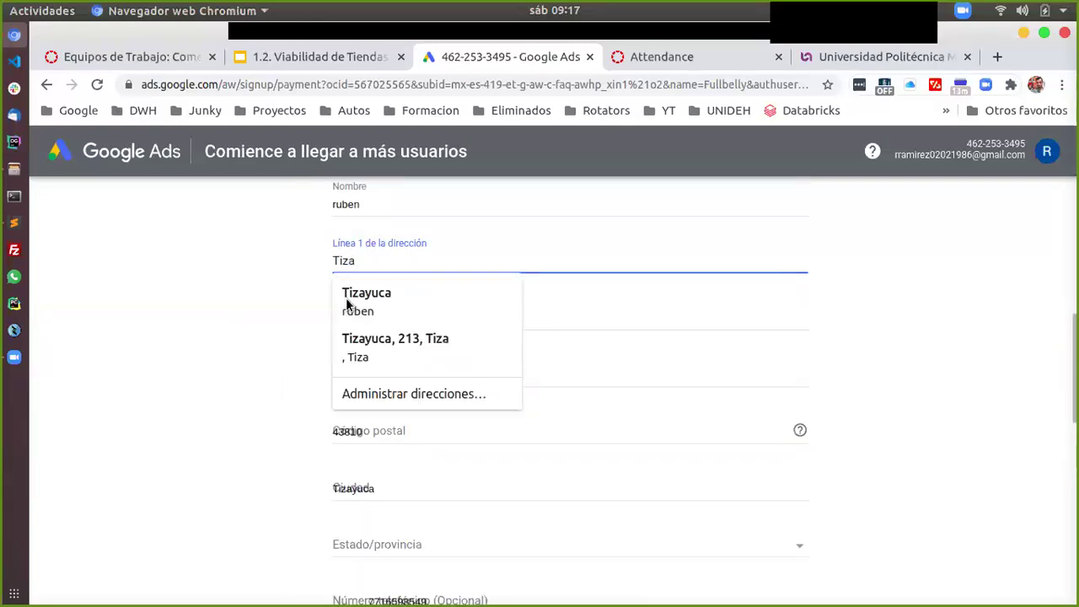
pyautogui.write('yucva')
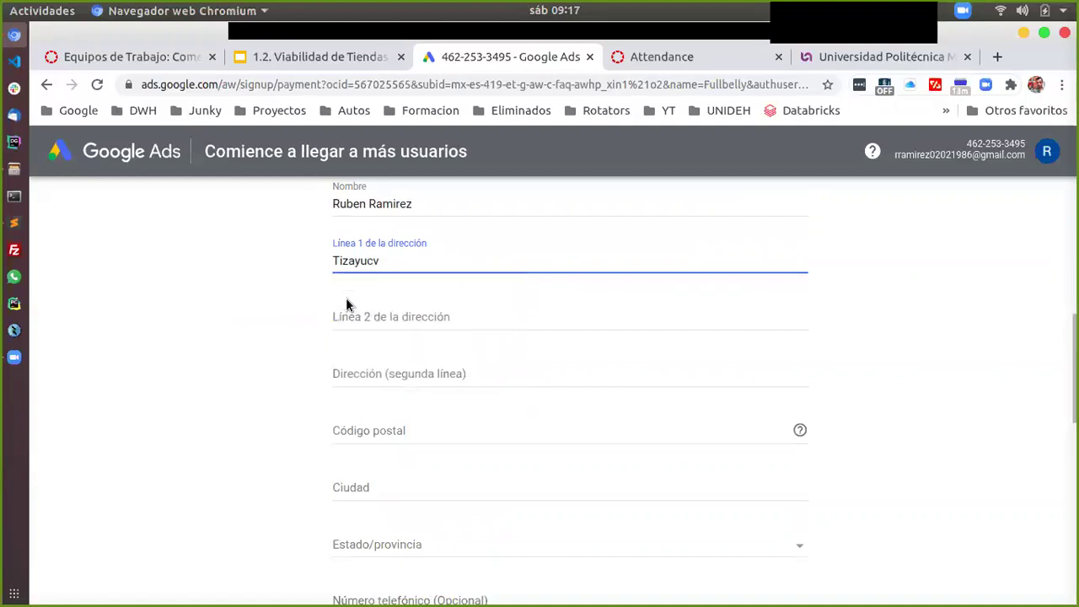
pyautogui.press('BackSpace')
pyautogui.write('a')
pyautogui.click(348, 300)
pyautogui.write('Tizayuca')
pyautogui.press('Tab')
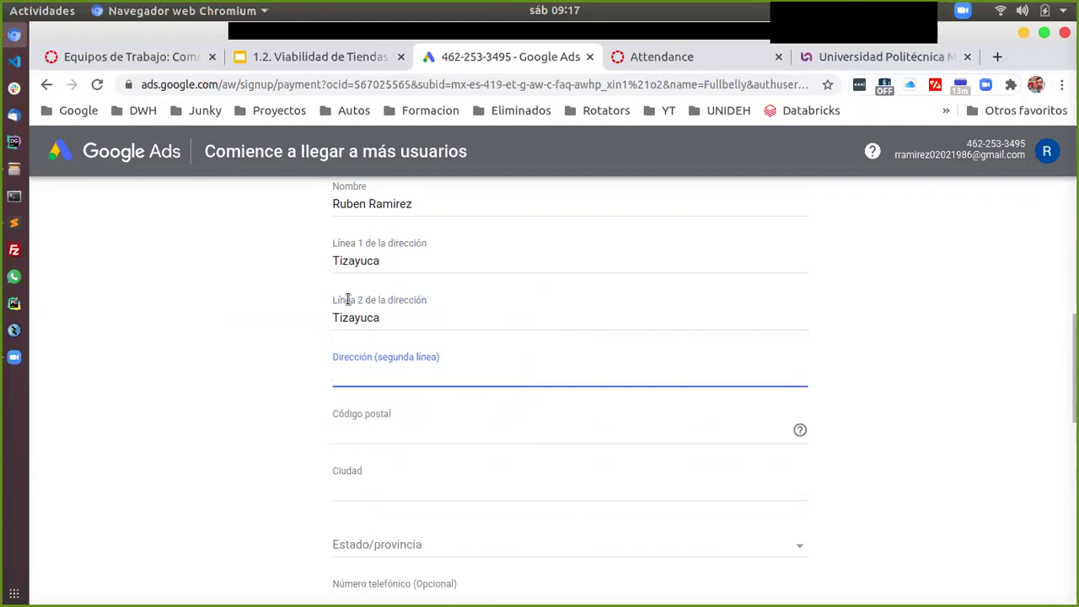
pyautogui.press('Tab')
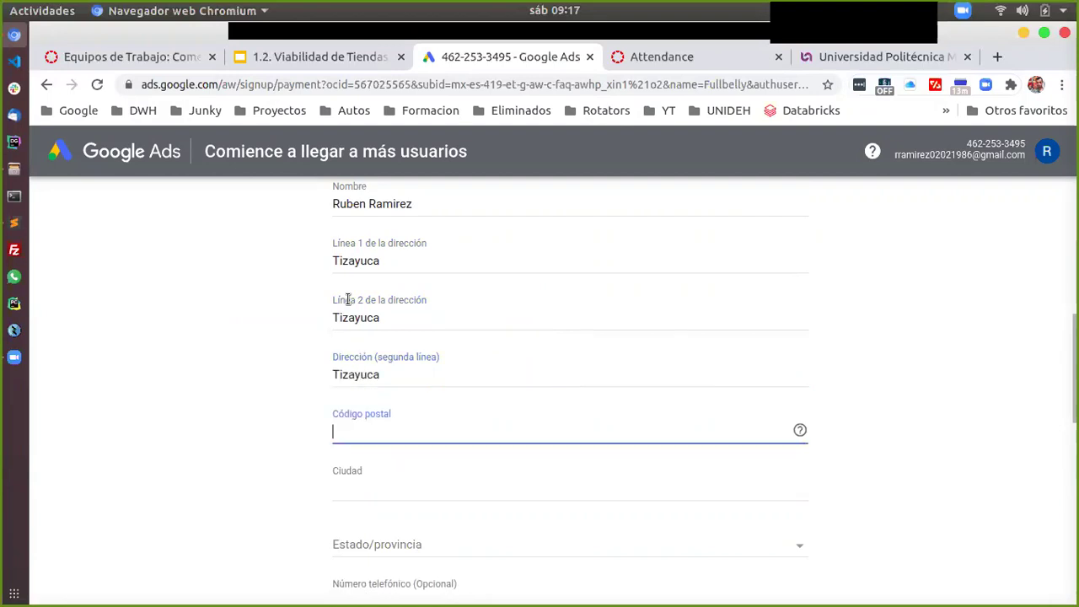
# - Complete the customer's address with the postal code, city and state
pyautogui.write('43810')
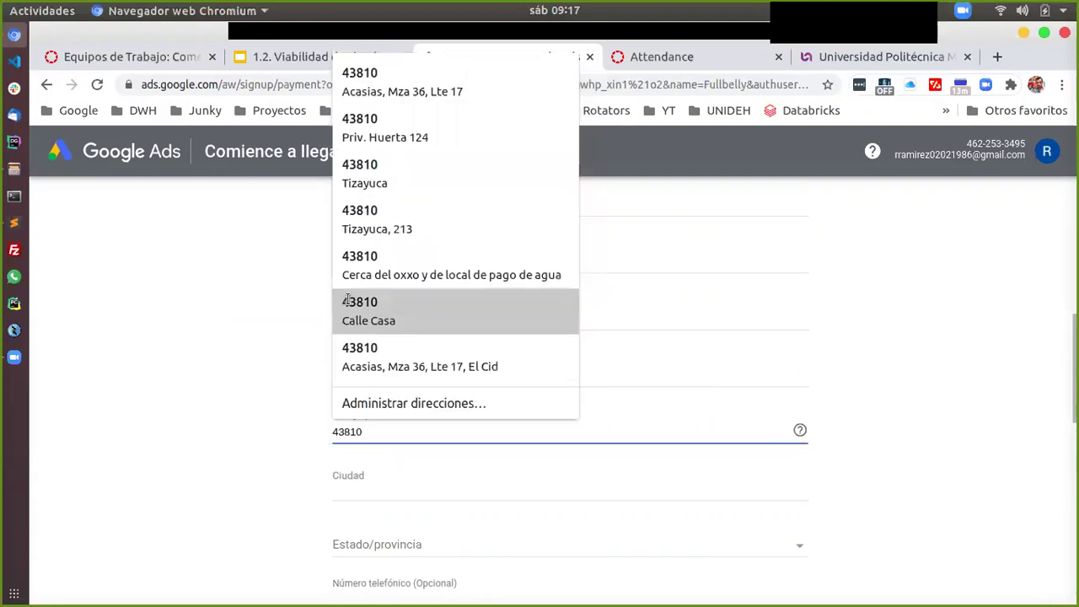
pyautogui.press('Tab')
pyautogui.press('Tab')
pyautogui.write('tizayu')
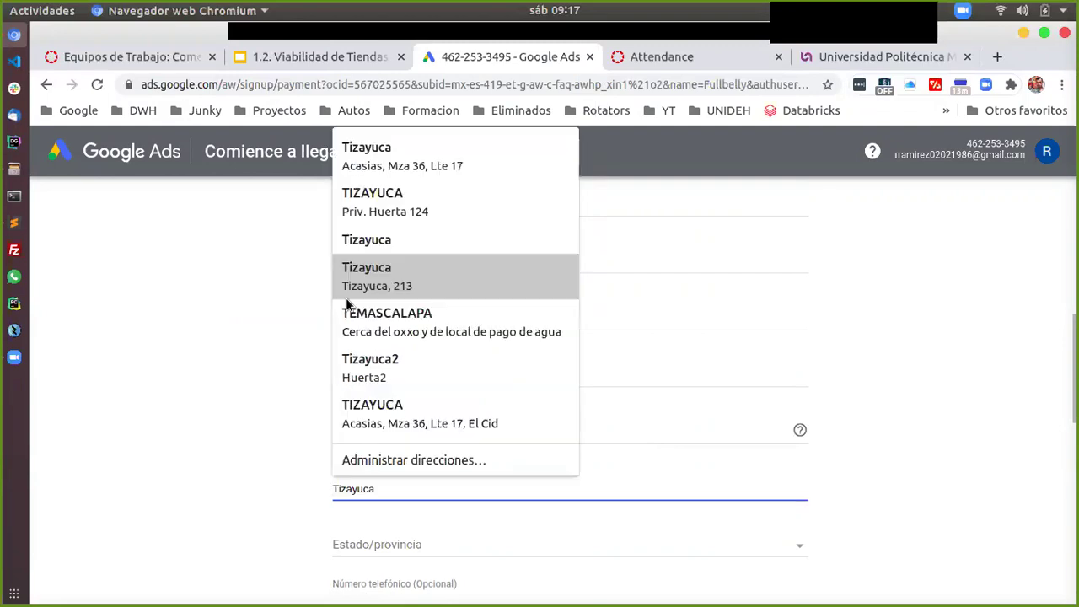
pyautogui.write('ca')
pyautogui.press('Tab')
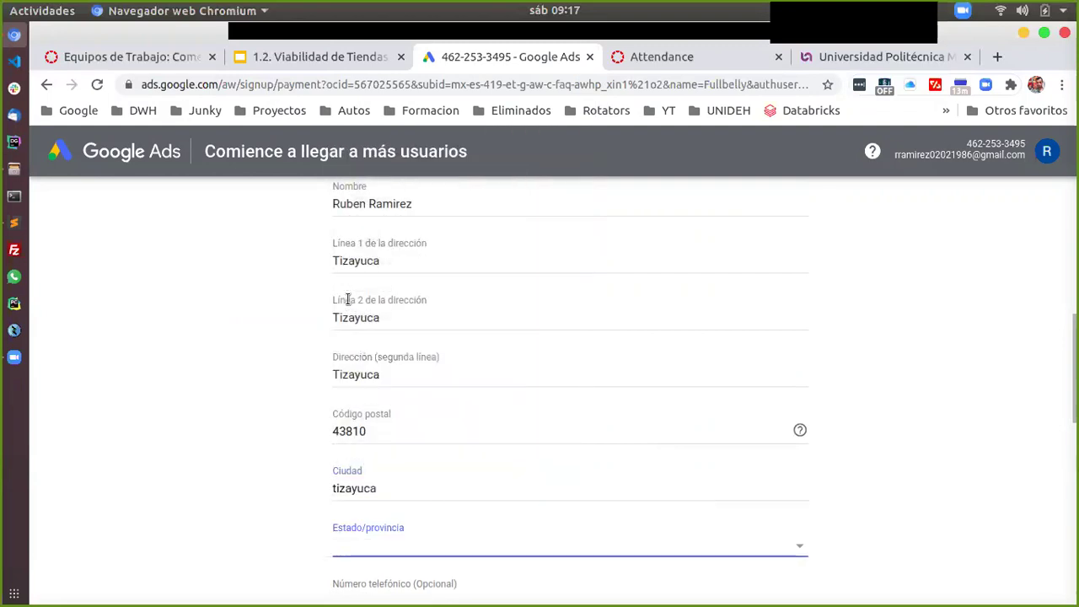
pyautogui.click(392, 549)
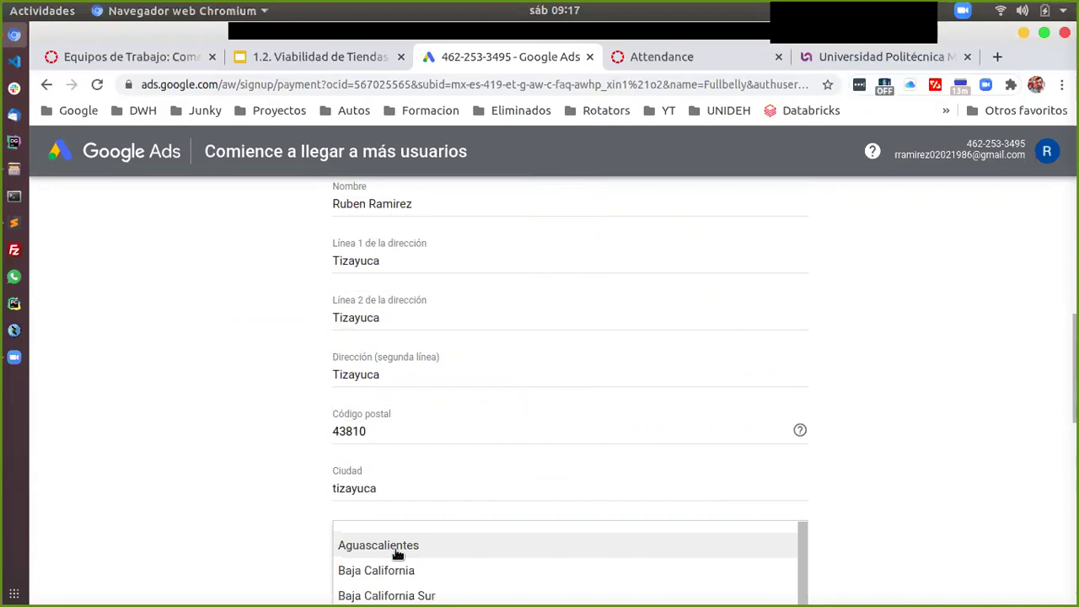
pyautogui.press('e')
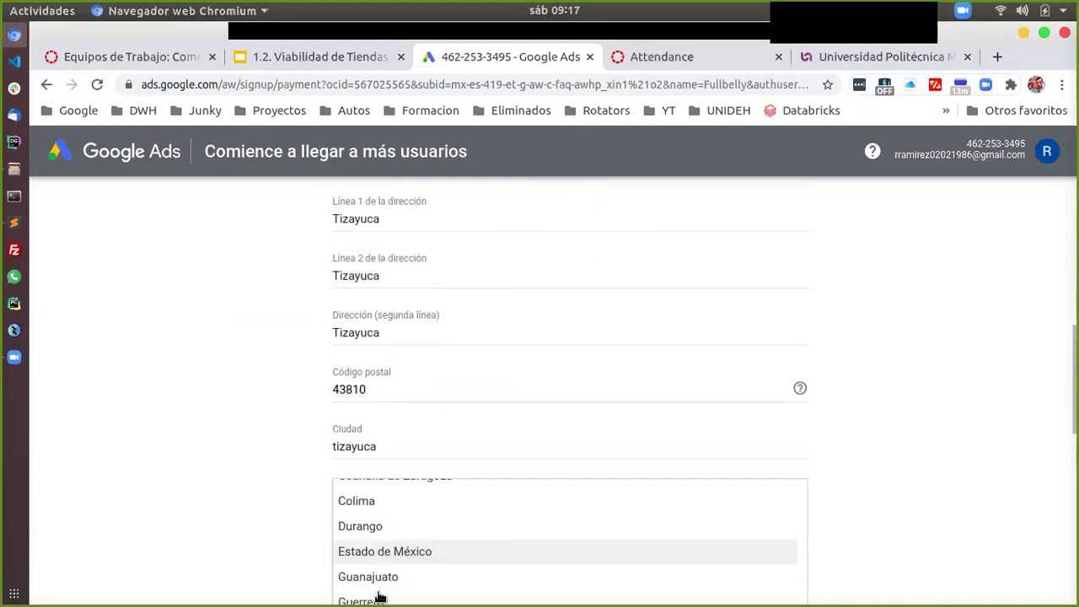
pyautogui.click(387, 546)
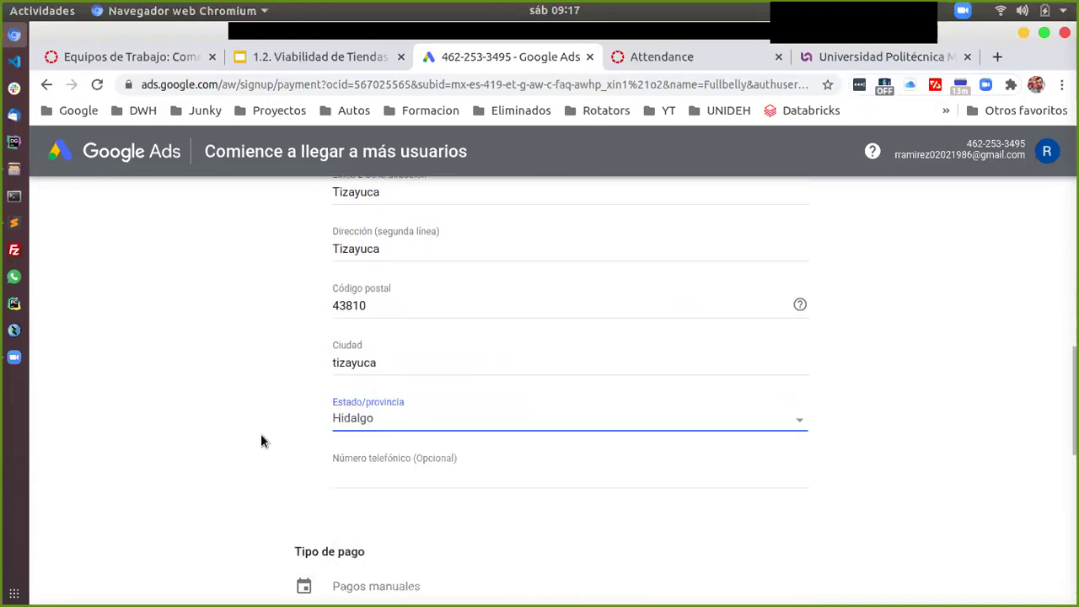
# - Set the manual payment amount to MXN 100
pyautogui.scroll(-2, 260, 440)
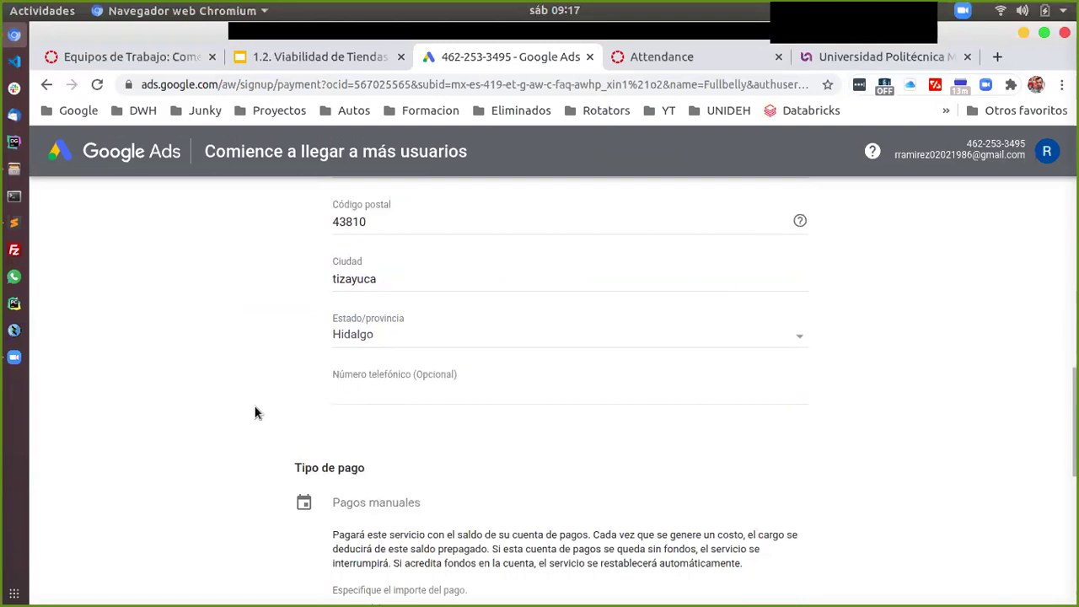
pyautogui.scroll(-1, 255, 422)
pyautogui.scroll(-3, 255, 427)
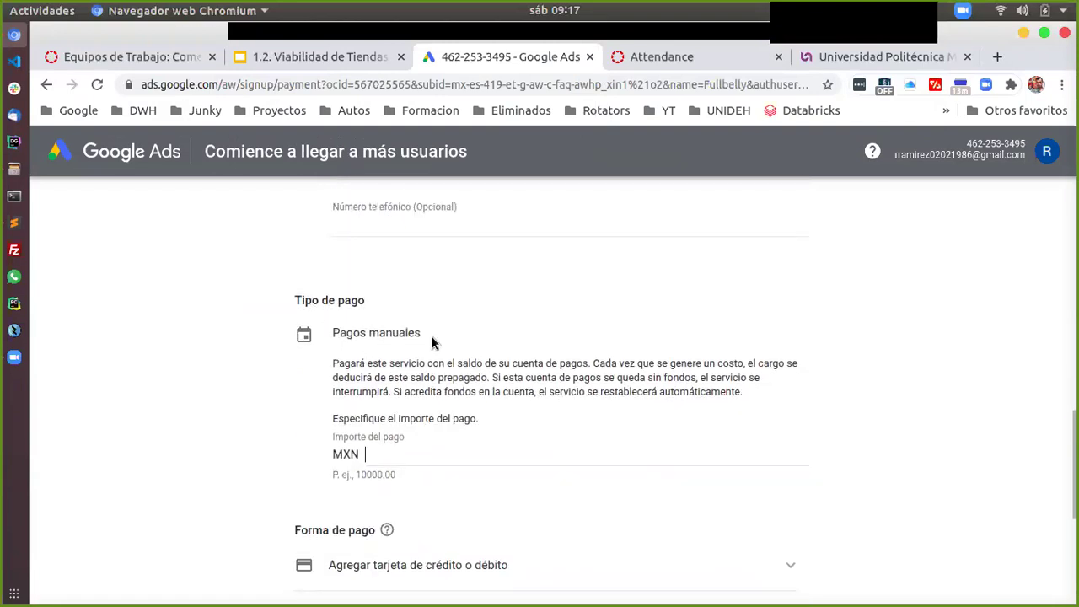
pyautogui.scroll(-8, 463, 388)
pyautogui.scroll(6, 477, 442)
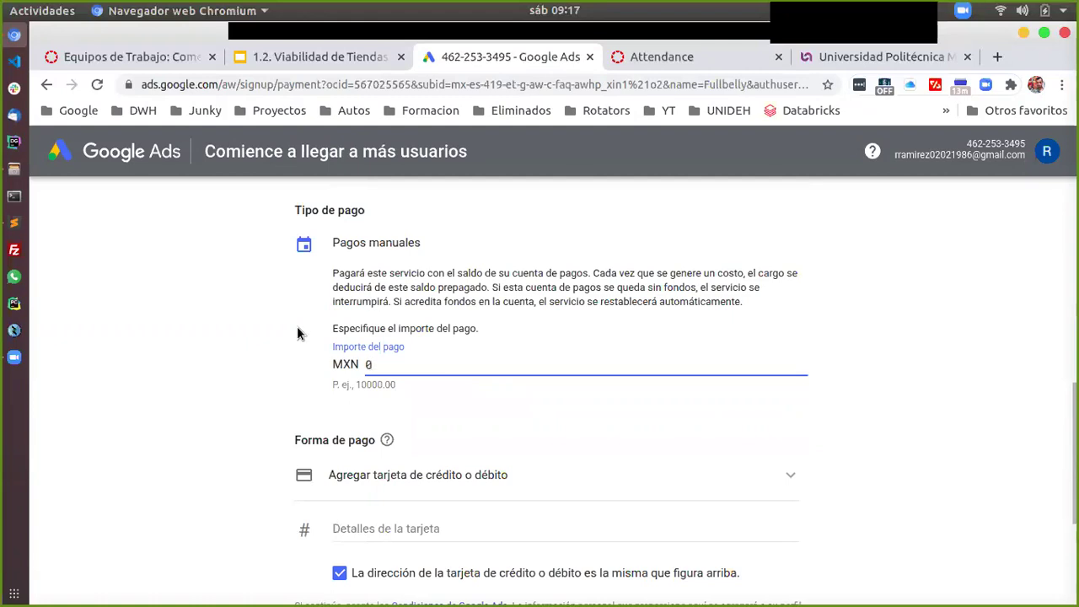
pyautogui.click(305, 393)
pyautogui.click(409, 364)
pyautogui.press('BackSpace')
pyautogui.write('100')
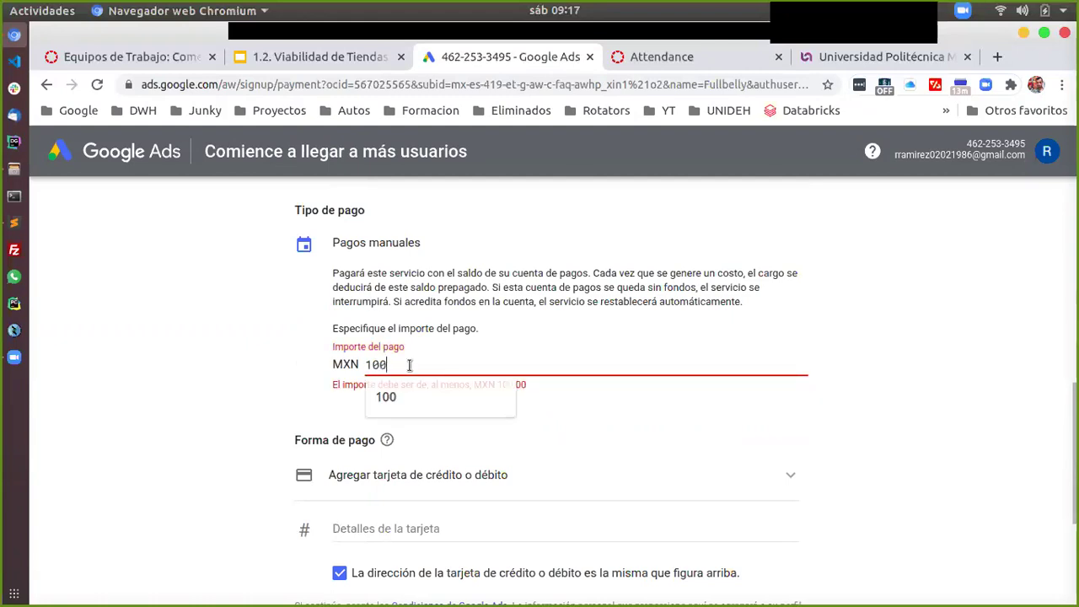
pyautogui.click(319, 378)
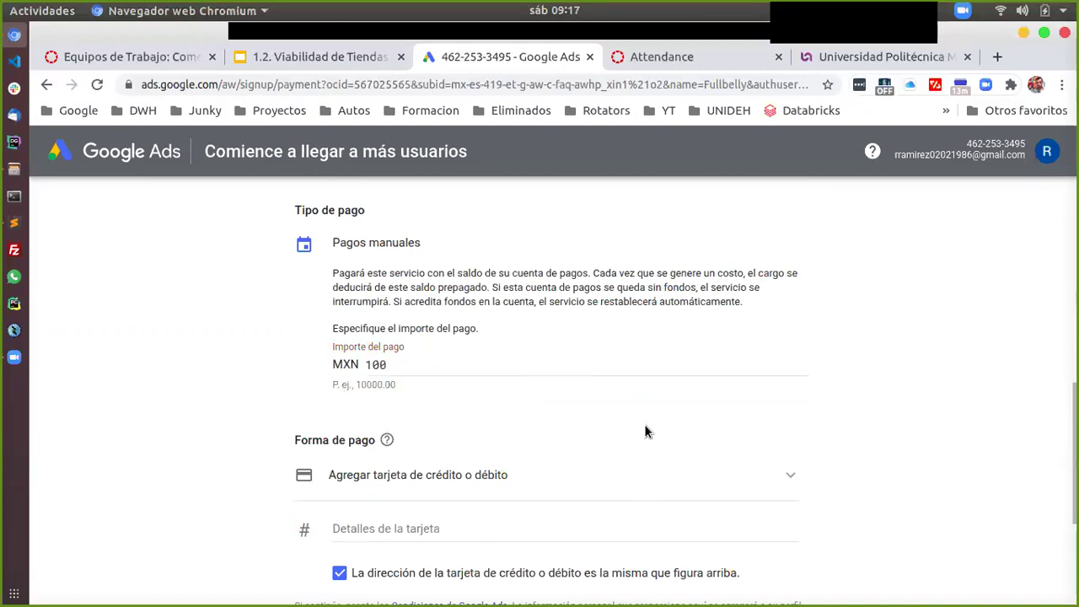
# - Choose Tiendas OXXO as the payment method instead of a credit or debit card
pyautogui.scroll(-3, 644, 424)
pyautogui.click(456, 344)
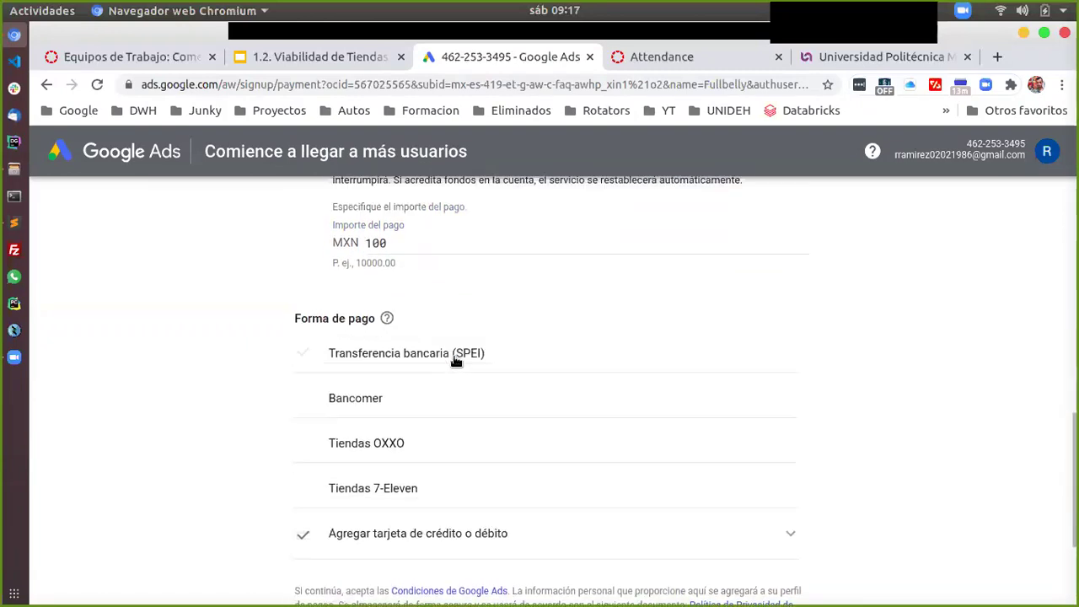
pyautogui.scroll(-2, 572, 382)
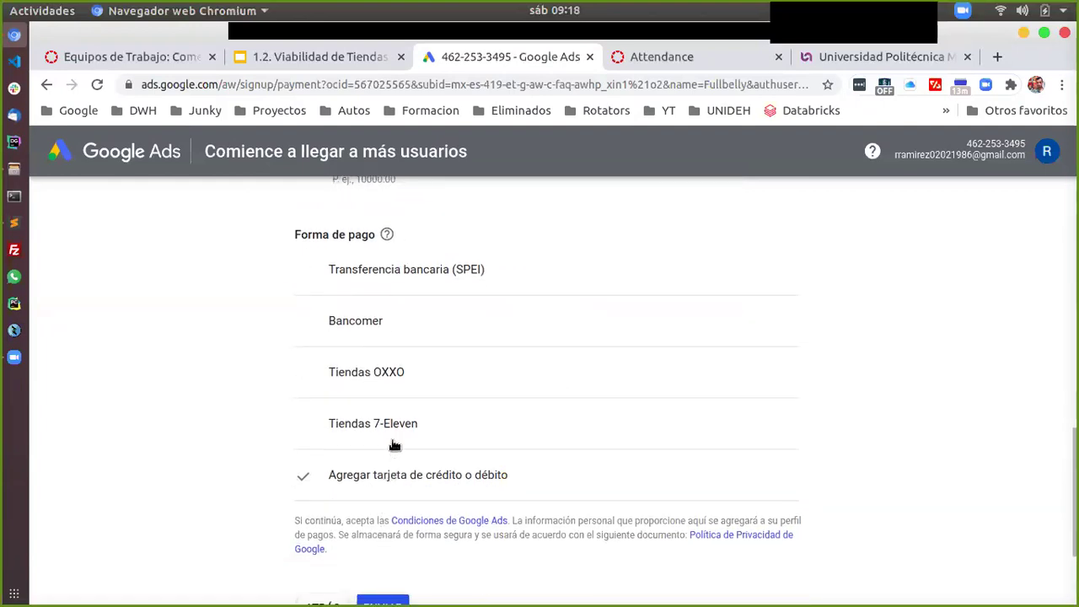
pyautogui.click(381, 376)
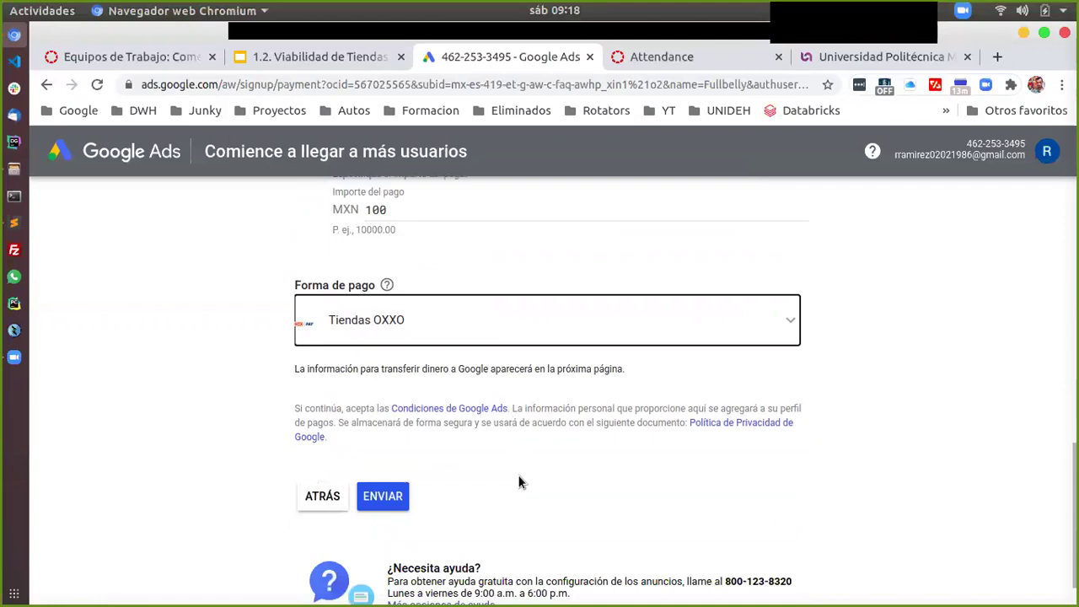
# - Submit the billing details, complete the OXXO transaction without downloading the code, and open the campaign's dashboard
pyautogui.click(388, 503)
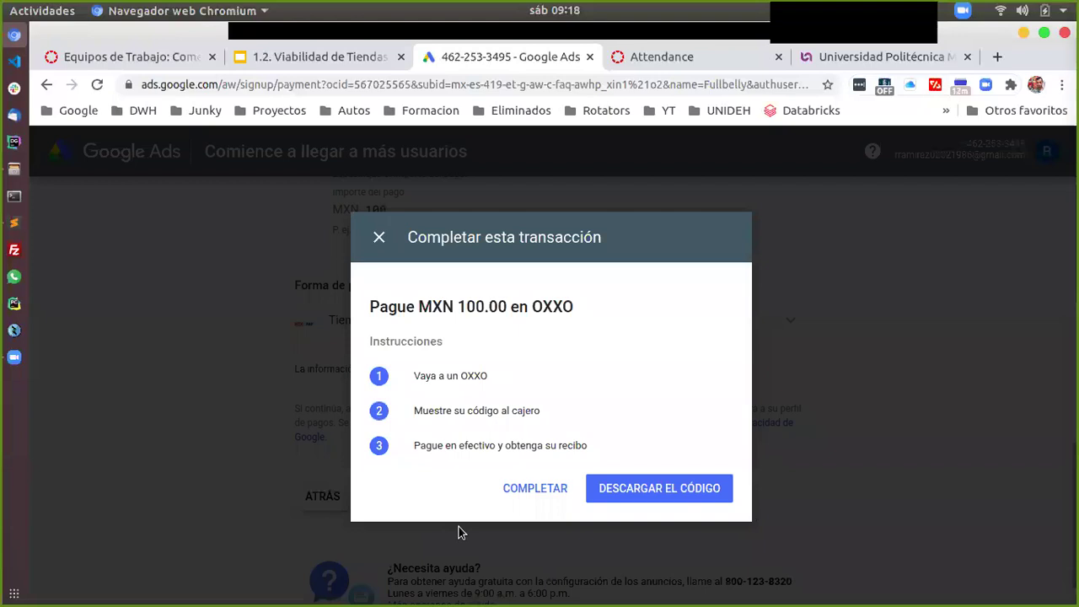
pyautogui.click(540, 492)
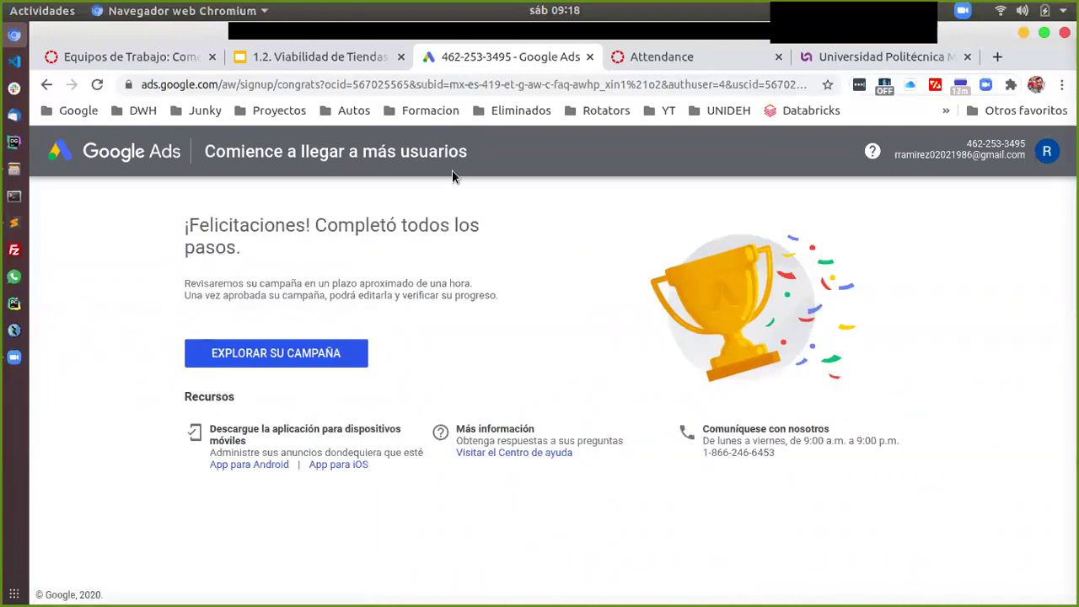
pyautogui.click(303, 357)
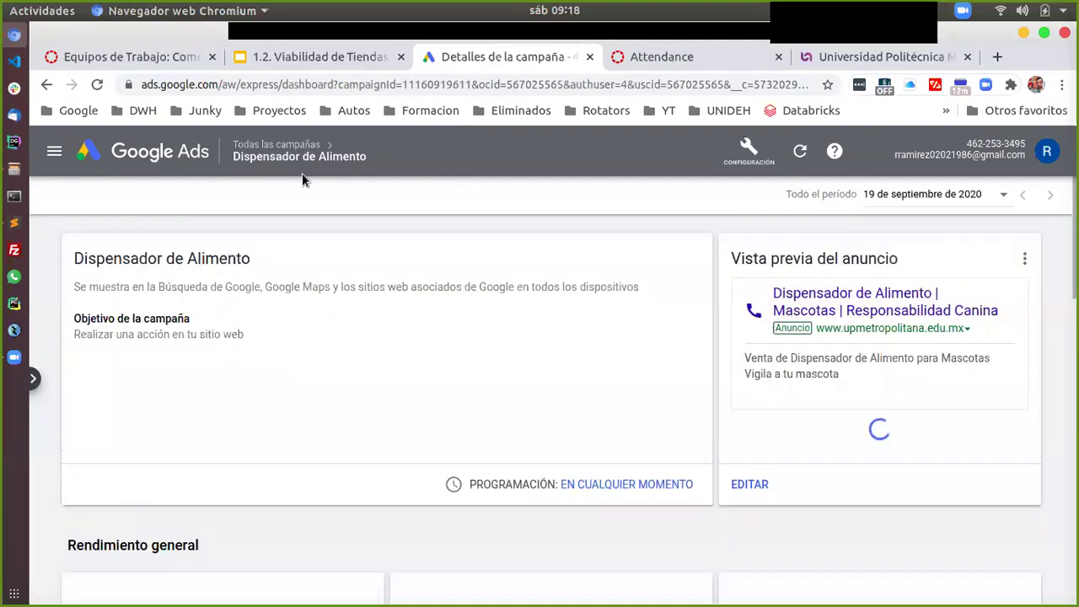
# - Switch the account from smart mode to Expert mode and confirm the change
pyautogui.click(272, 166)
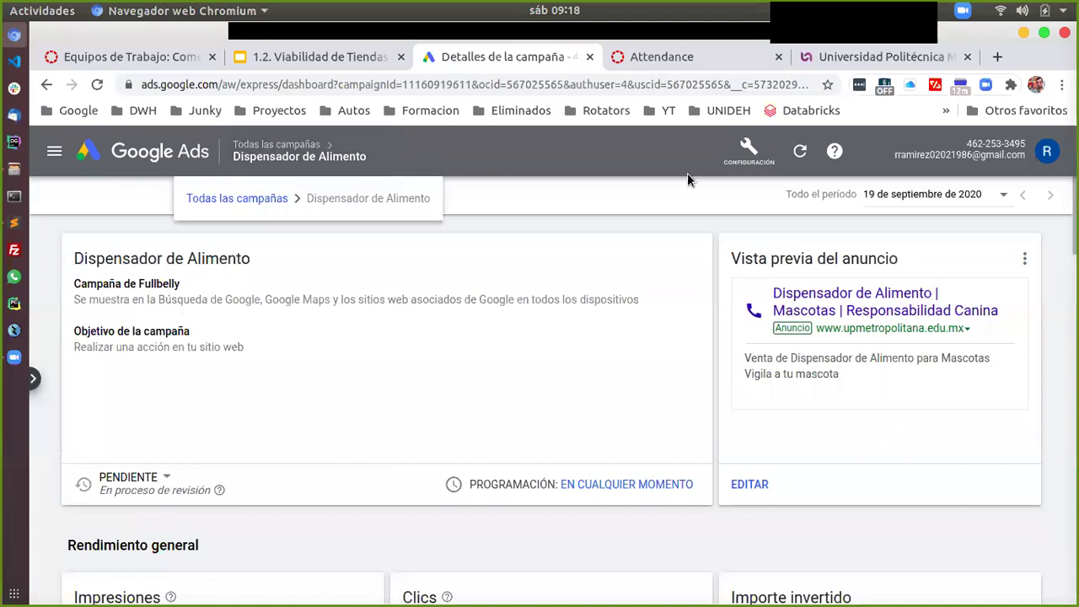
pyautogui.click(746, 150)
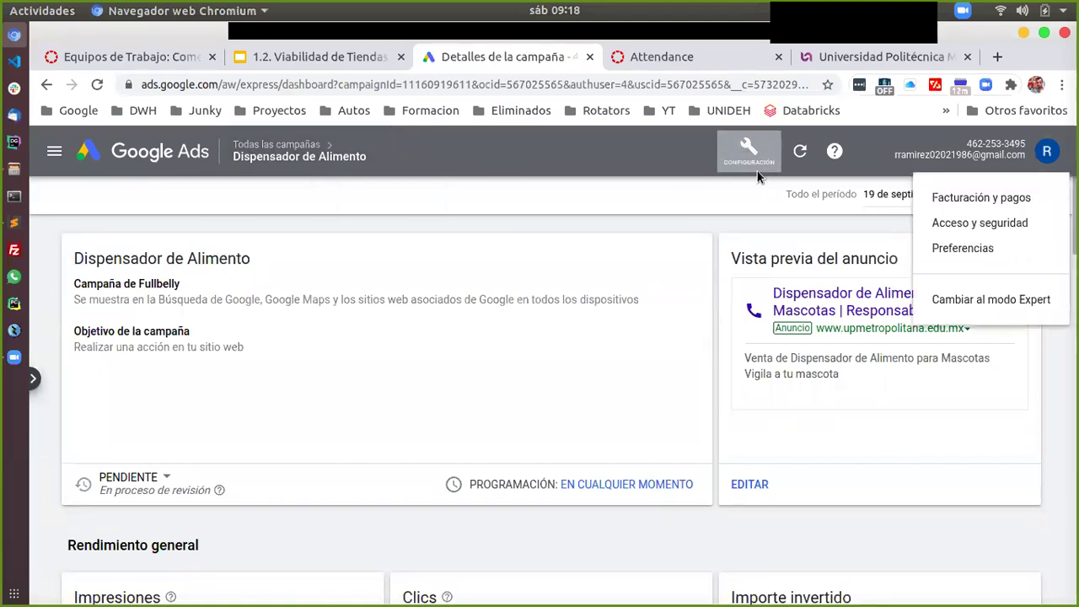
pyautogui.click(961, 301)
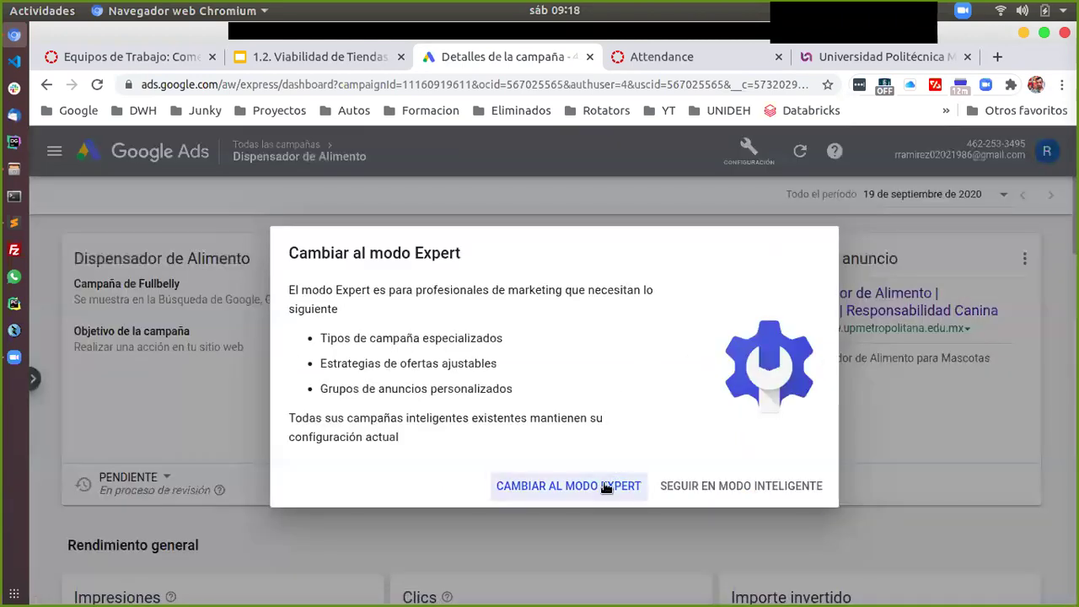
pyautogui.click(601, 486)
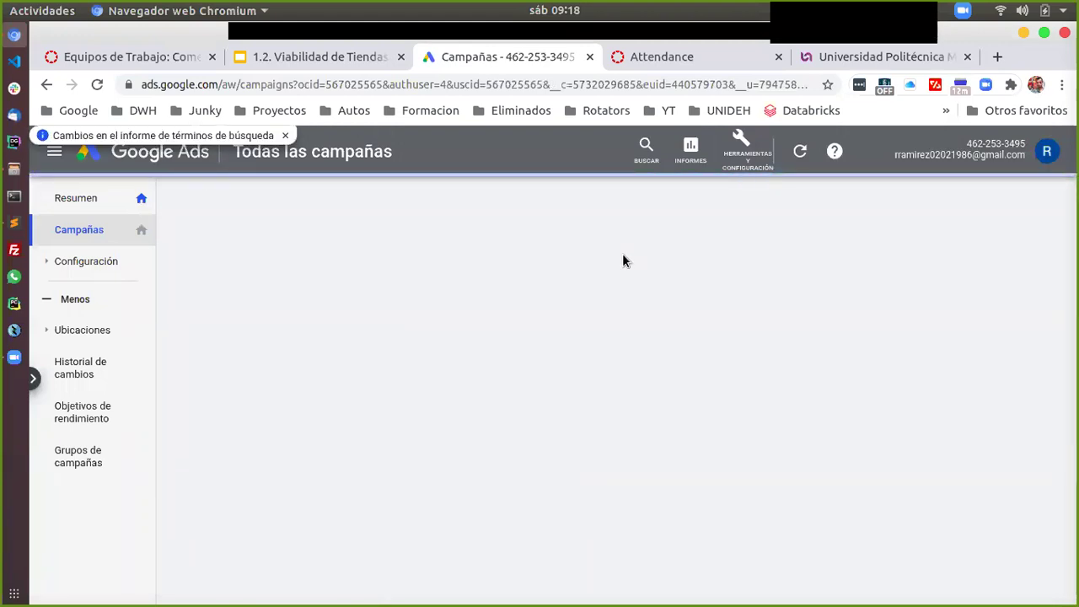
# - Open the keyword planner, dismiss its introductory guide, and open the form for discovering new keywords
pyautogui.click(748, 152)
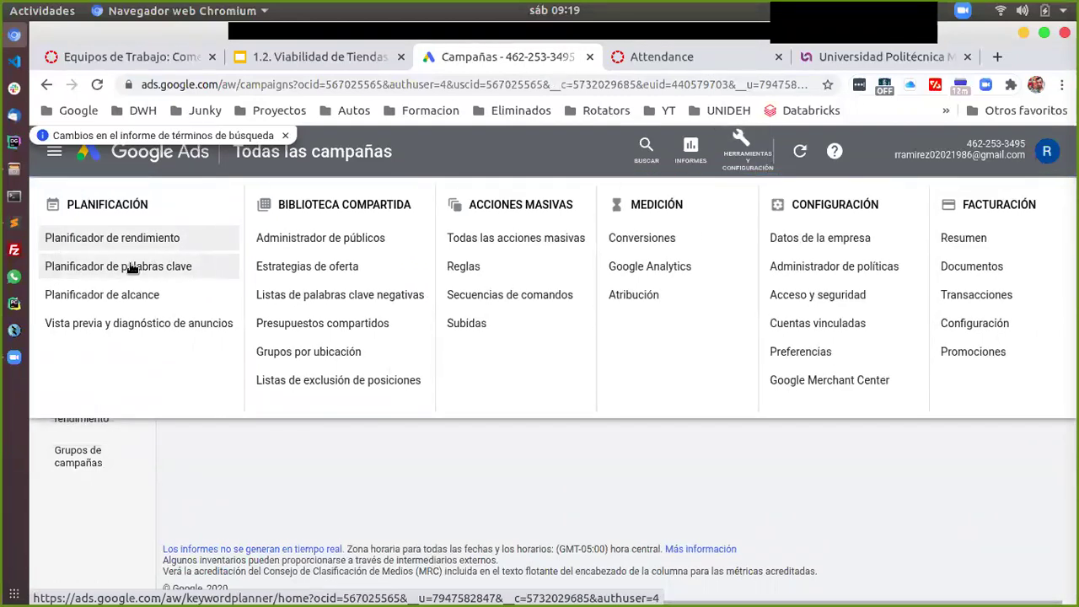
pyautogui.click(133, 267)
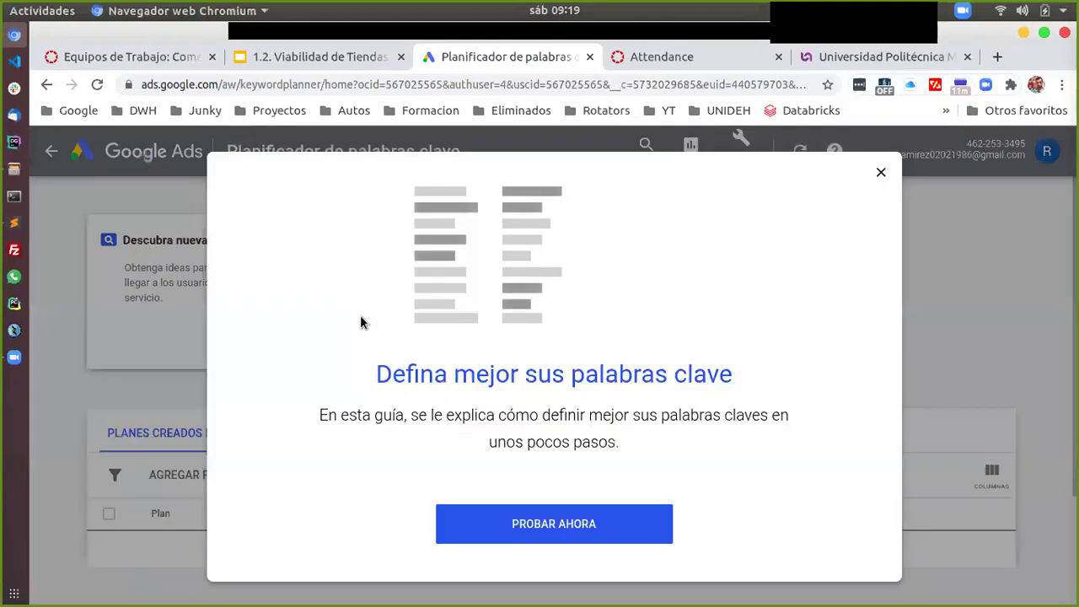
pyautogui.click(882, 174)
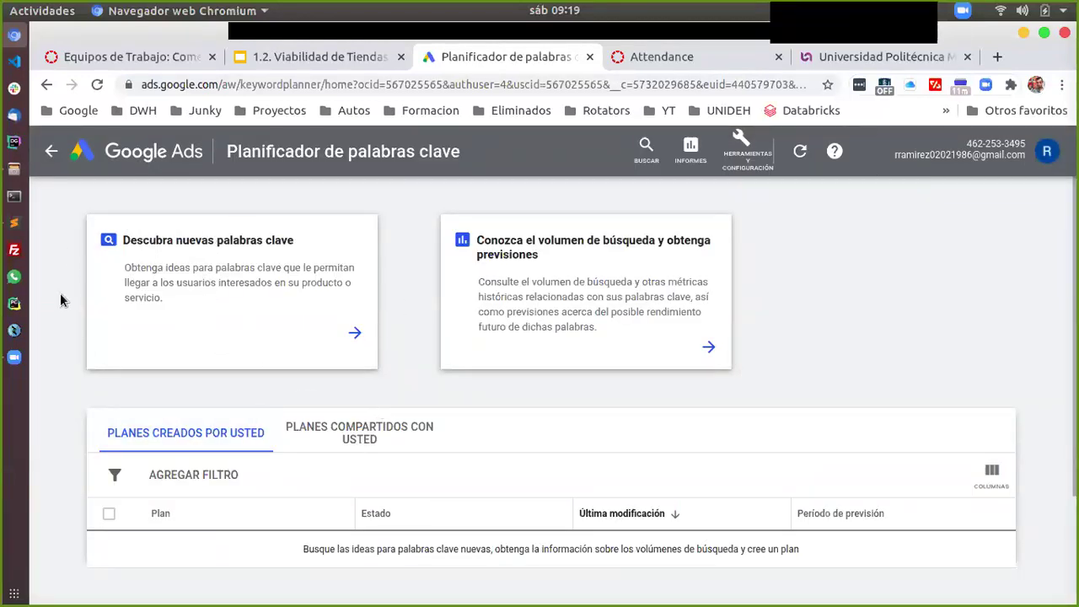
pyautogui.click(160, 245)
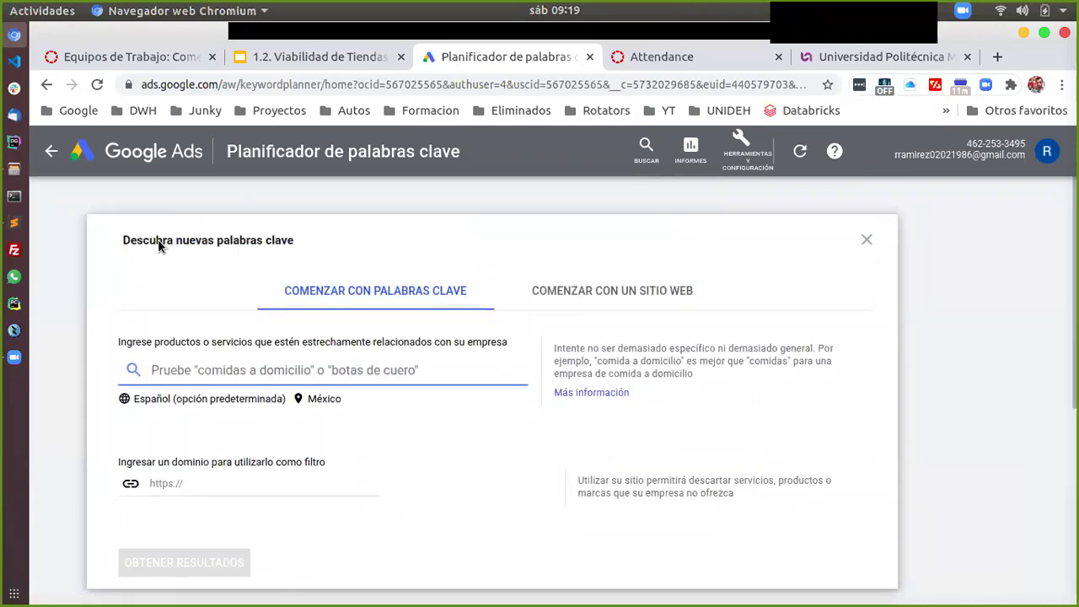
pyautogui.scroll(-3, 158, 240)
pyautogui.scroll(2, 157, 239)
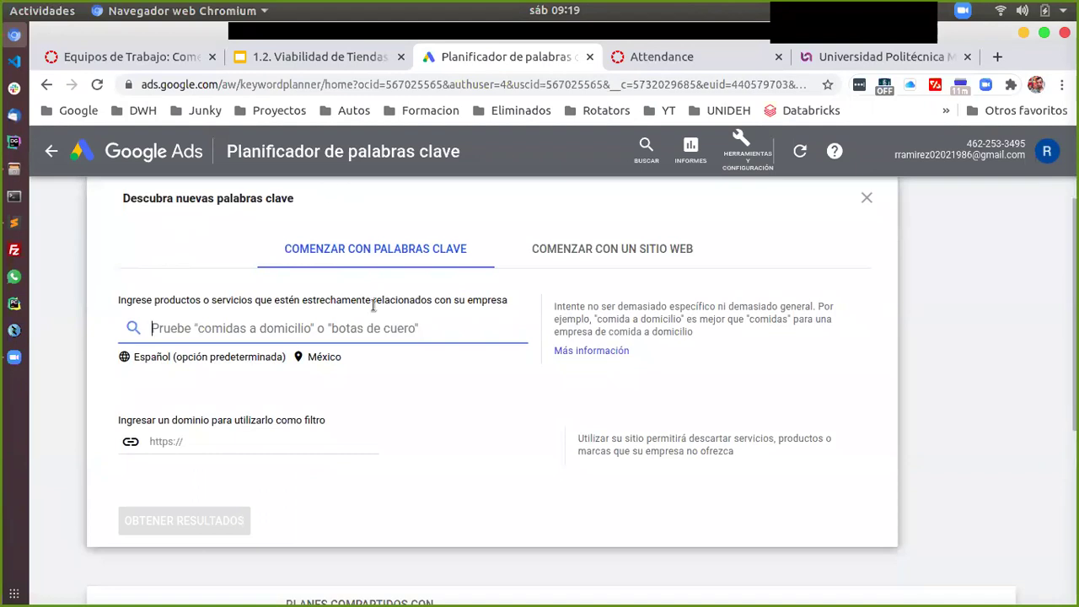
# - Examine the keyword form's guidance on how specific the entered products or services should be
pyautogui.scroll(1, 842, 348)
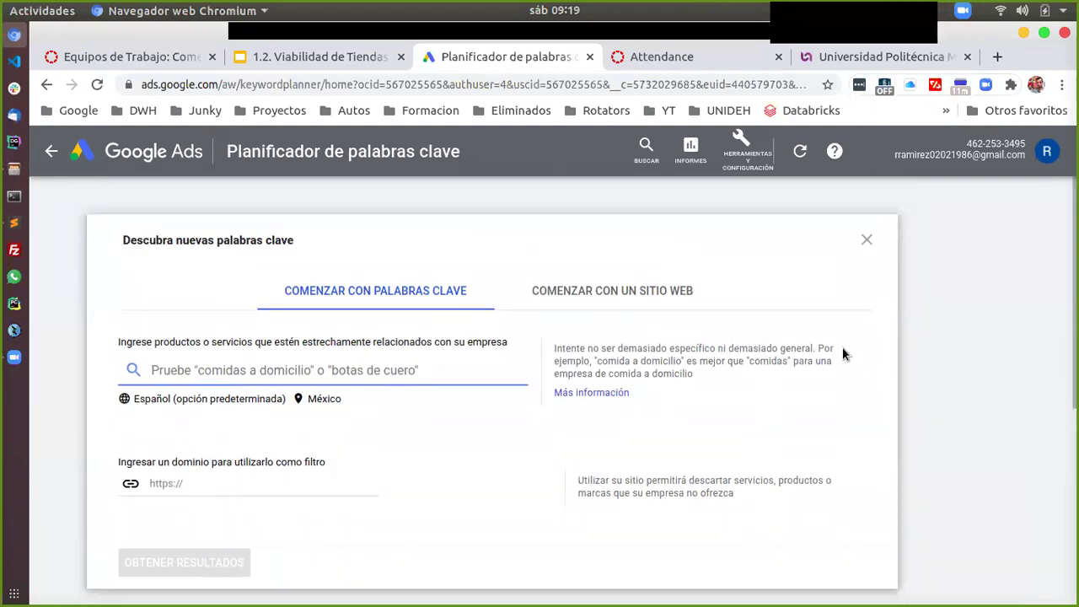
pyautogui.scroll(-1, 842, 353)
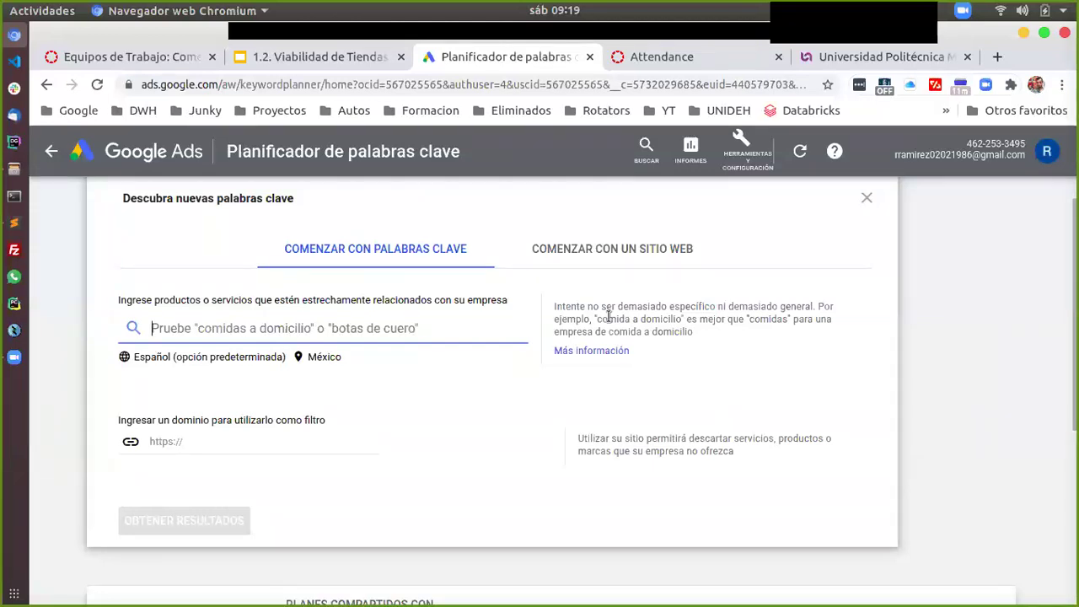
pyautogui.scroll(1, 609, 318)
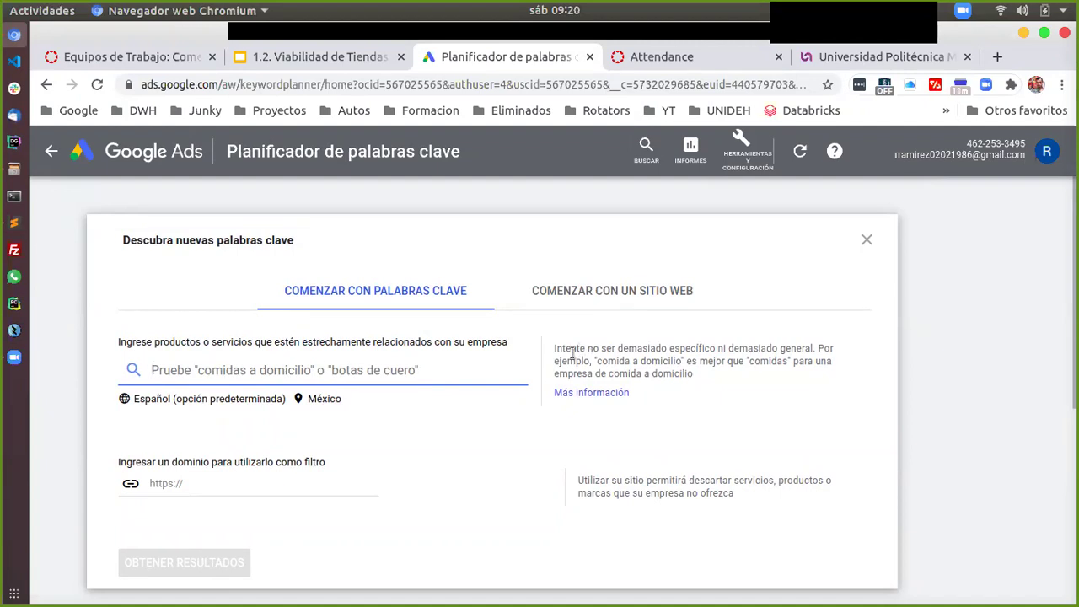
pyautogui.moveTo(554, 348); pyautogui.dragTo(726, 374)
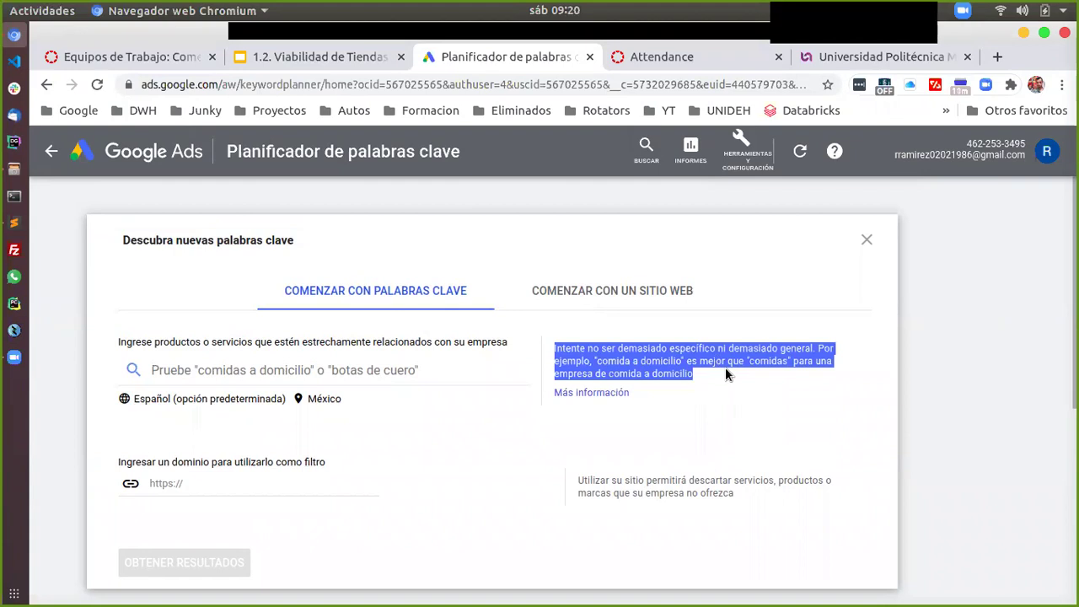
pyautogui.click(726, 374)
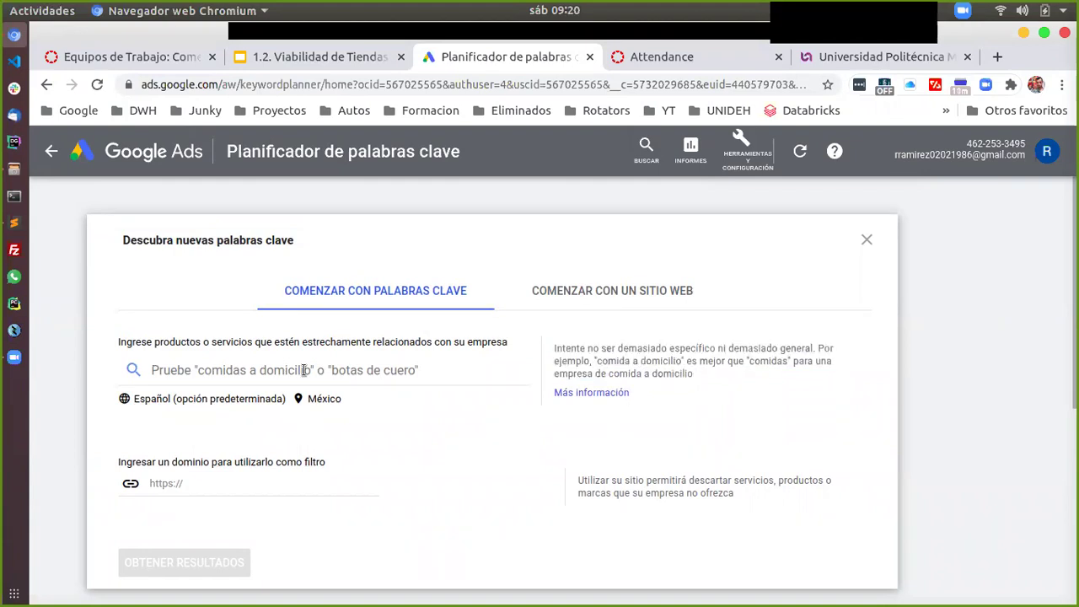
pyautogui.click(193, 371)
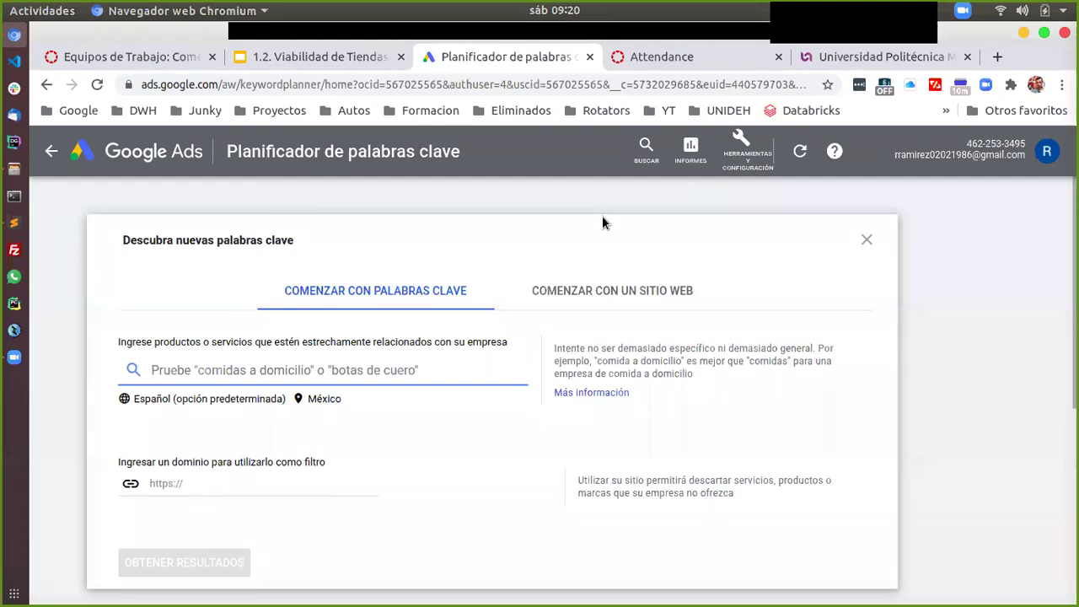
# - Switch to Sublime Text and enlarge its window to fit the whole list of pet product keywords
pyautogui.rightClick(13, 225)
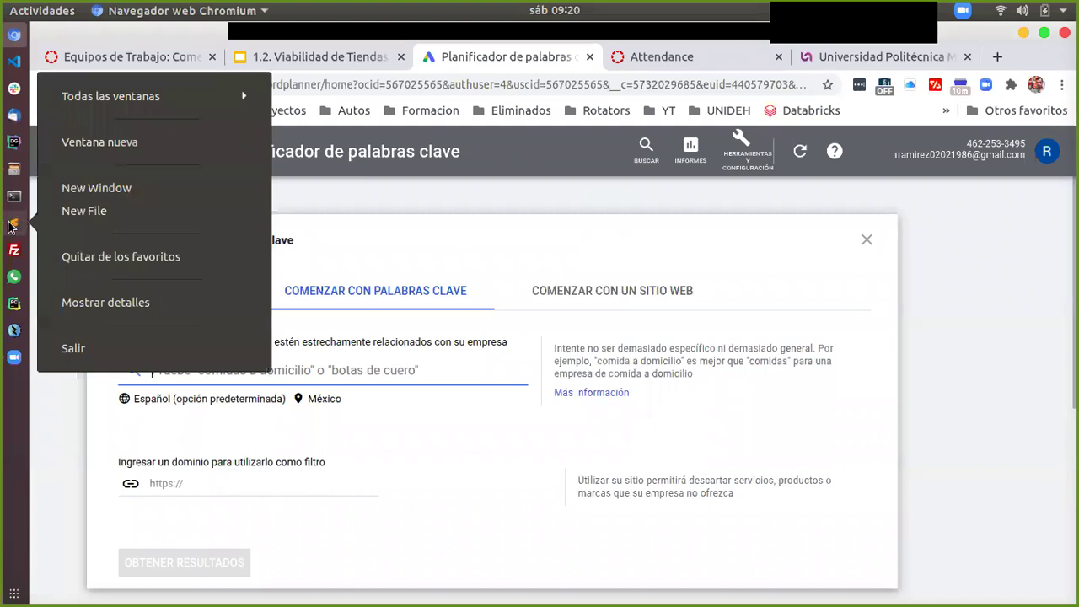
pyautogui.press('Escape')
pyautogui.click(12, 225)
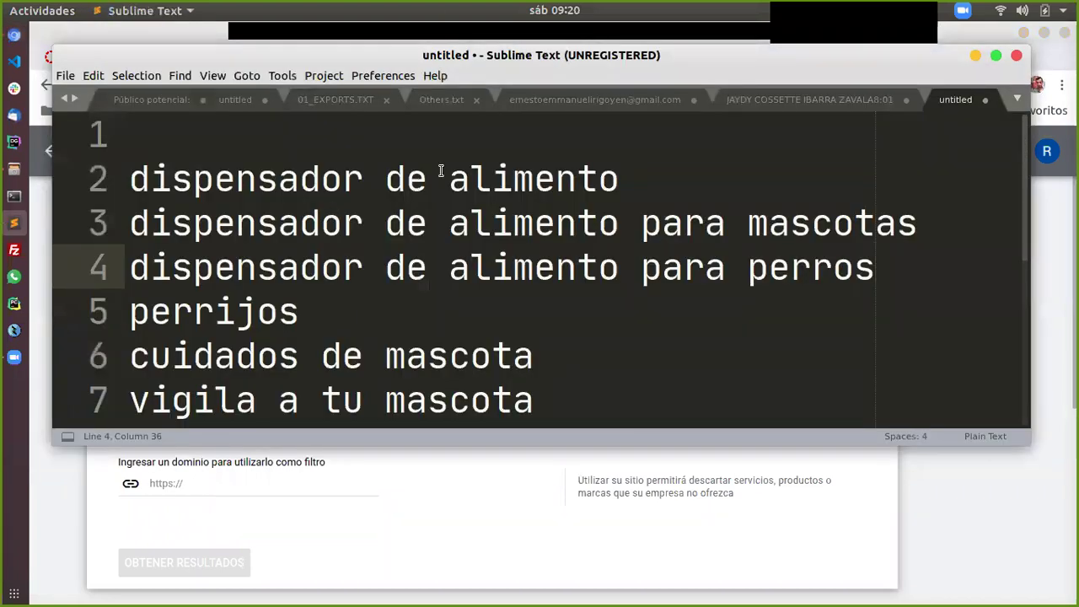
pyautogui.click(578, 425)
pyautogui.click(616, 361)
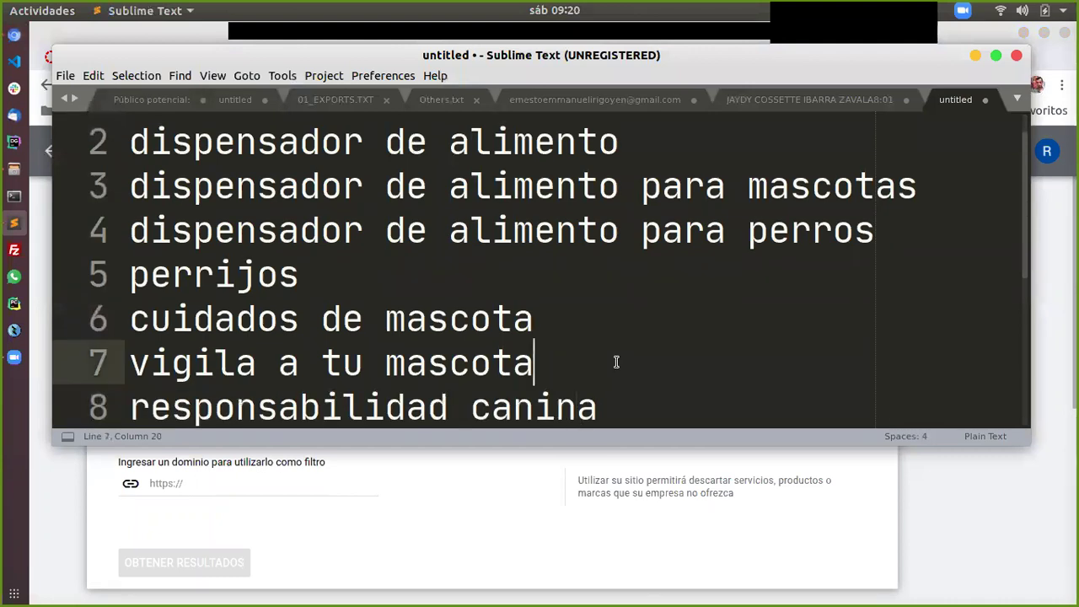
pyautogui.scroll(-1, 616, 362)
pyautogui.scroll(2, 616, 362)
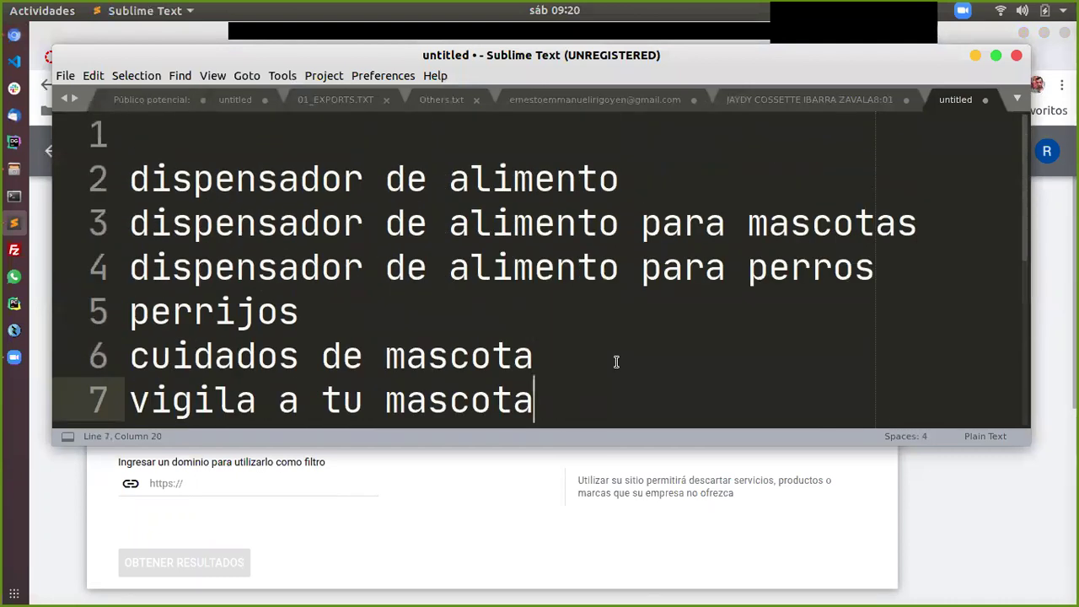
pyautogui.click(256, 154)
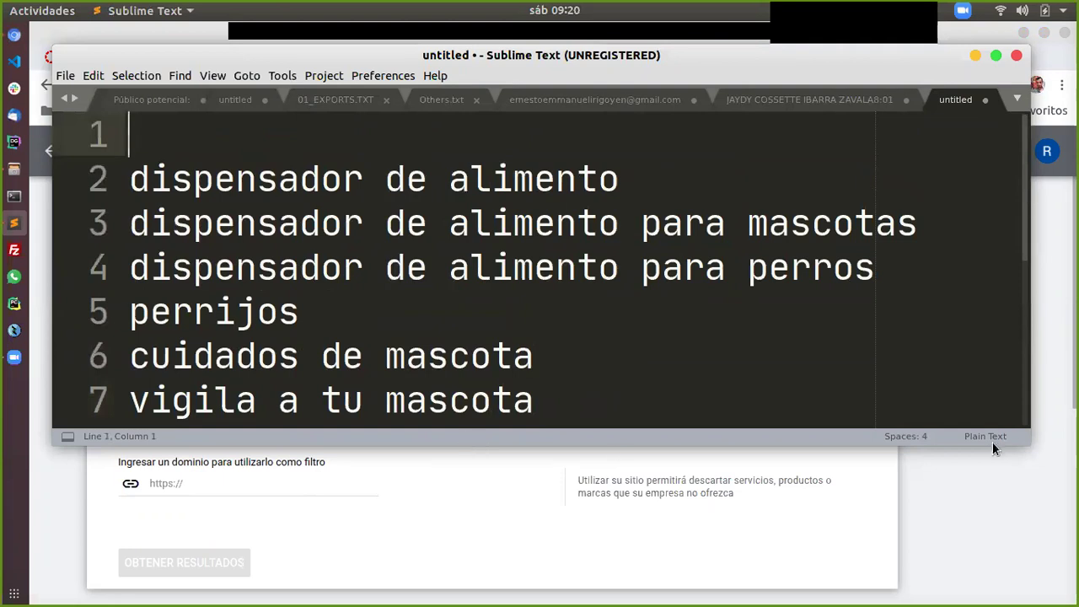
pyautogui.moveTo(1004, 438); pyautogui.dragTo(1001, 580)
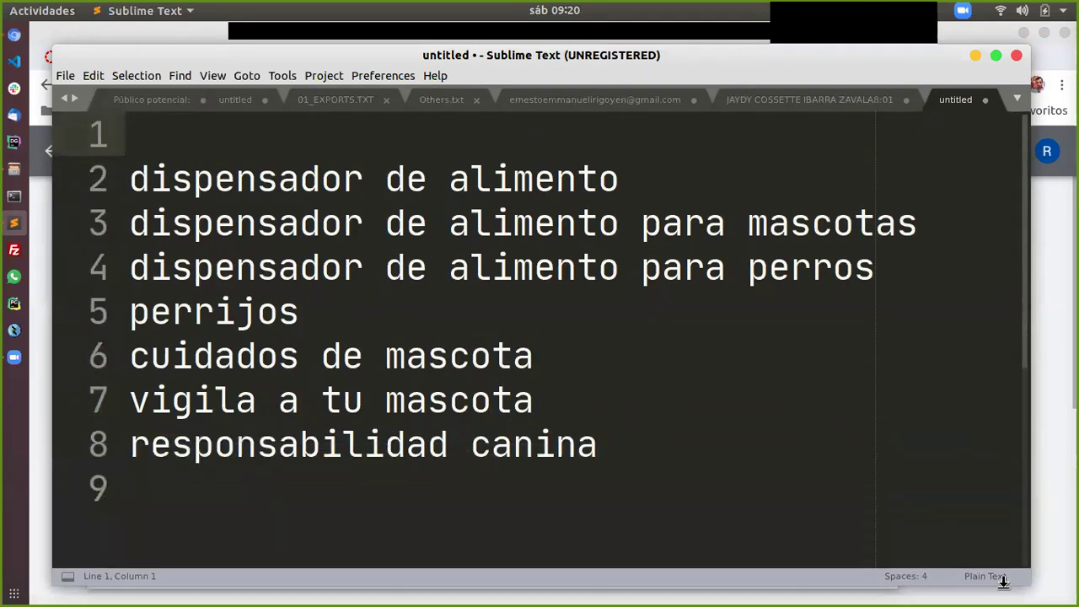
# - Copy the seven keyword lines from "dispensador de alimento" through "responsabilidad canina"
pyautogui.click(229, 433)
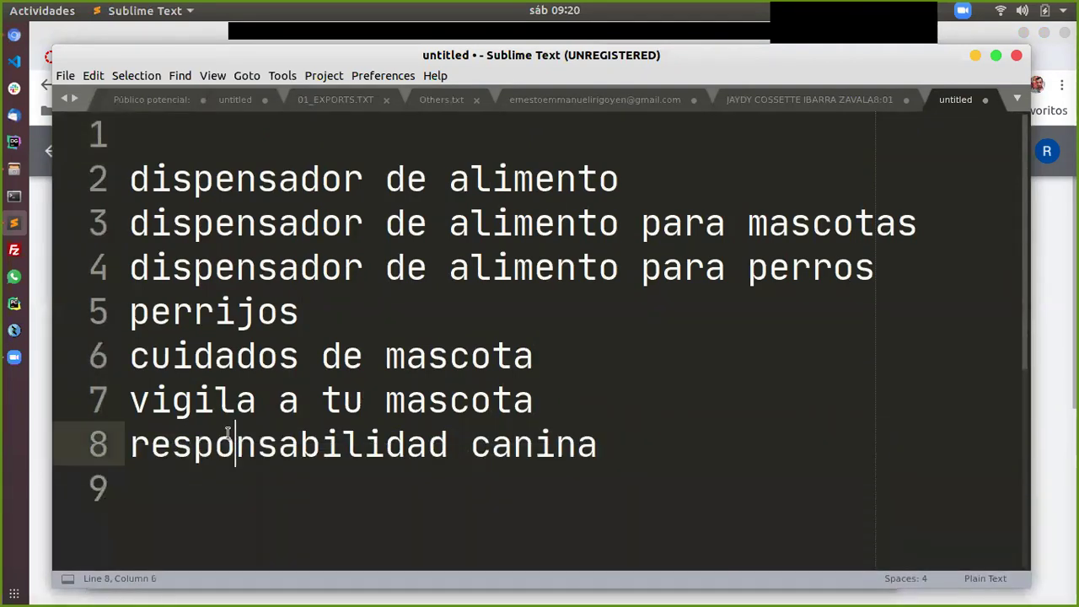
pyautogui.click(596, 440)
pyautogui.moveTo(597, 440); pyautogui.dragTo(127, 178)
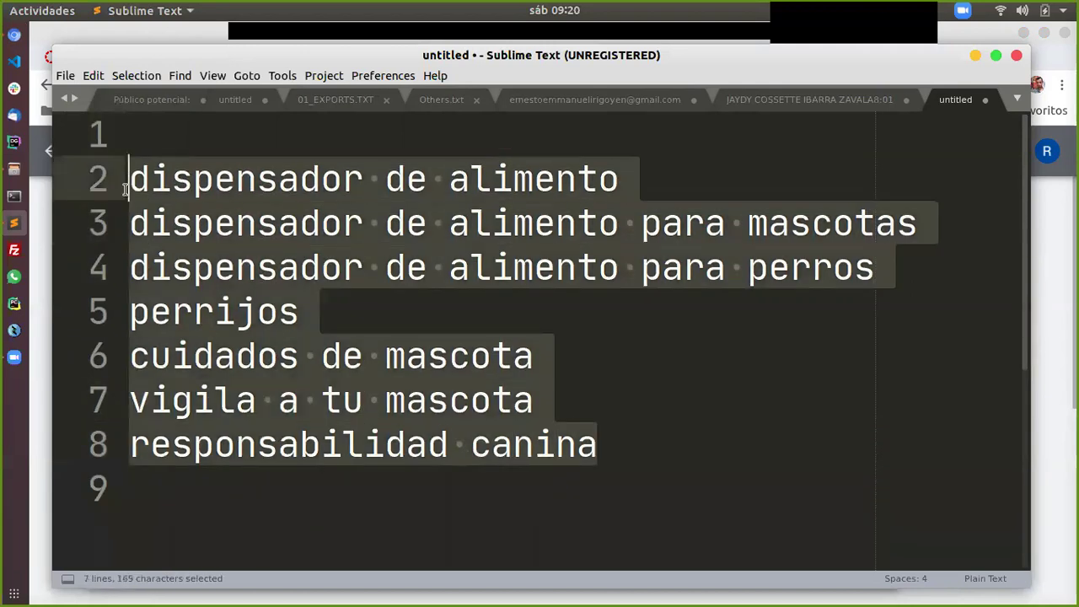
pyautogui.hotkey('ctrl', 'c')
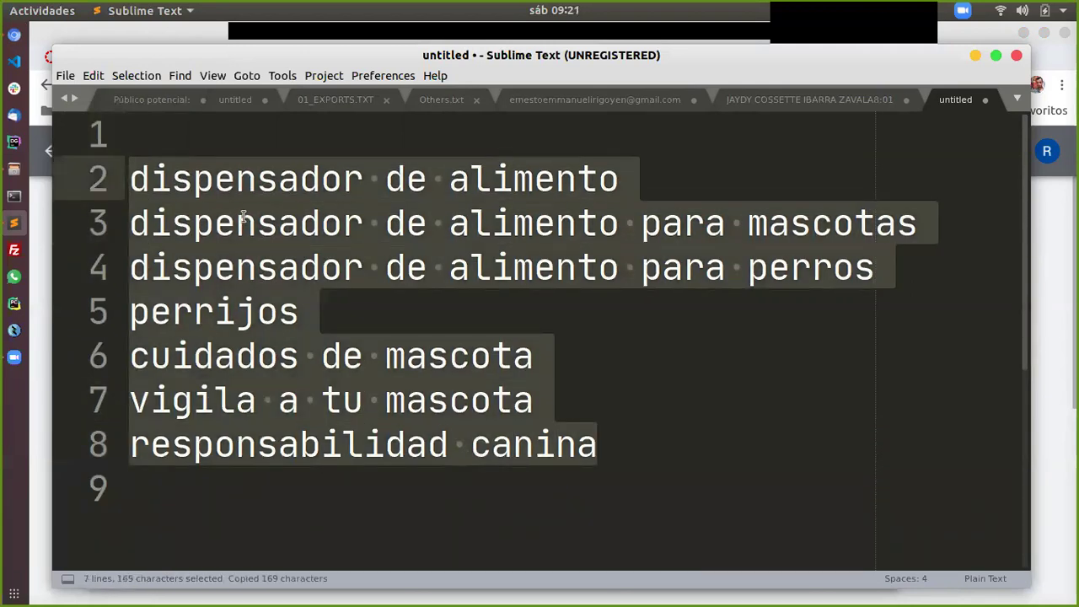
pyautogui.click(682, 192)
pyautogui.click(748, 224)
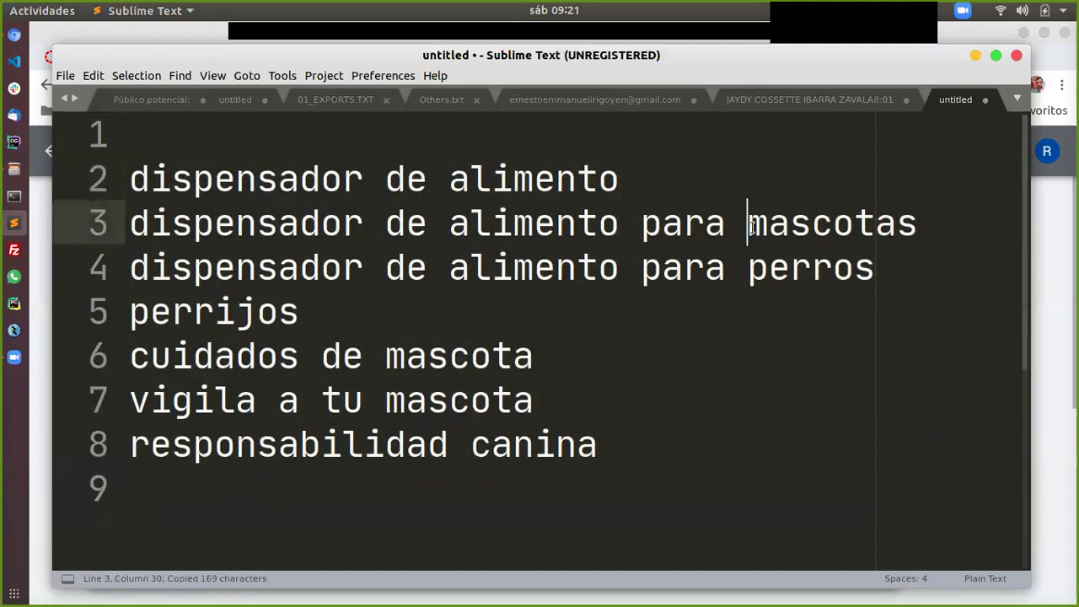
pyautogui.click(822, 284)
pyautogui.click(414, 315)
pyautogui.click(428, 340)
pyautogui.click(556, 364)
pyautogui.click(573, 402)
pyautogui.moveTo(623, 445); pyautogui.dragTo(124, 181)
pyautogui.hotkey('ctrl', 'c')
# - Return to the Google Ads keyword planner in Chromium and paste the copied keywords as the products or services
pyautogui.hotkey('alt', 'Tab')
pyautogui.click(308, 353)
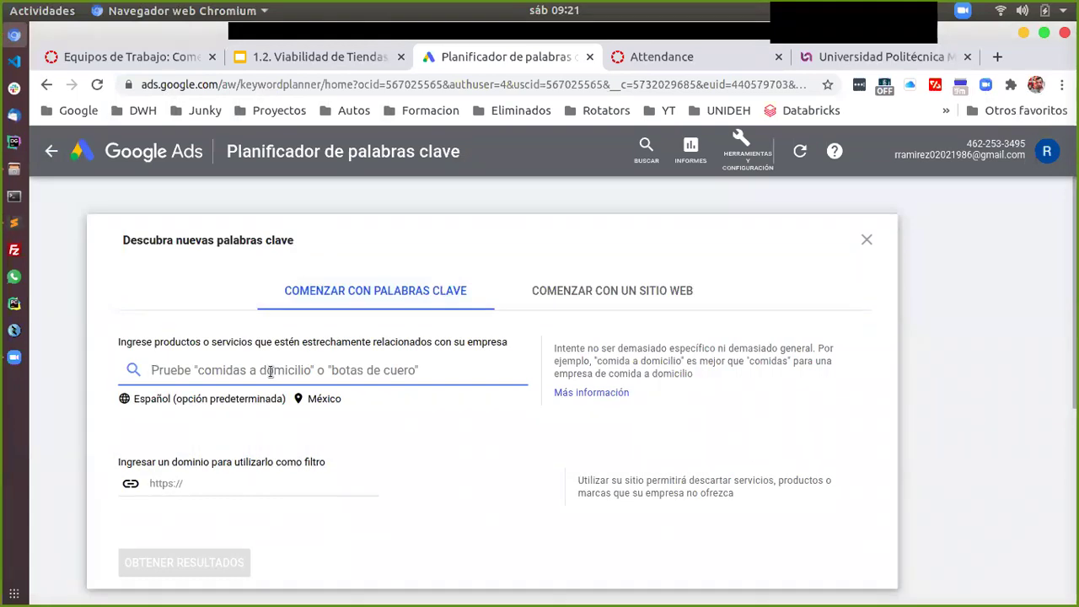
pyautogui.hotkey('ctrl', 'v')
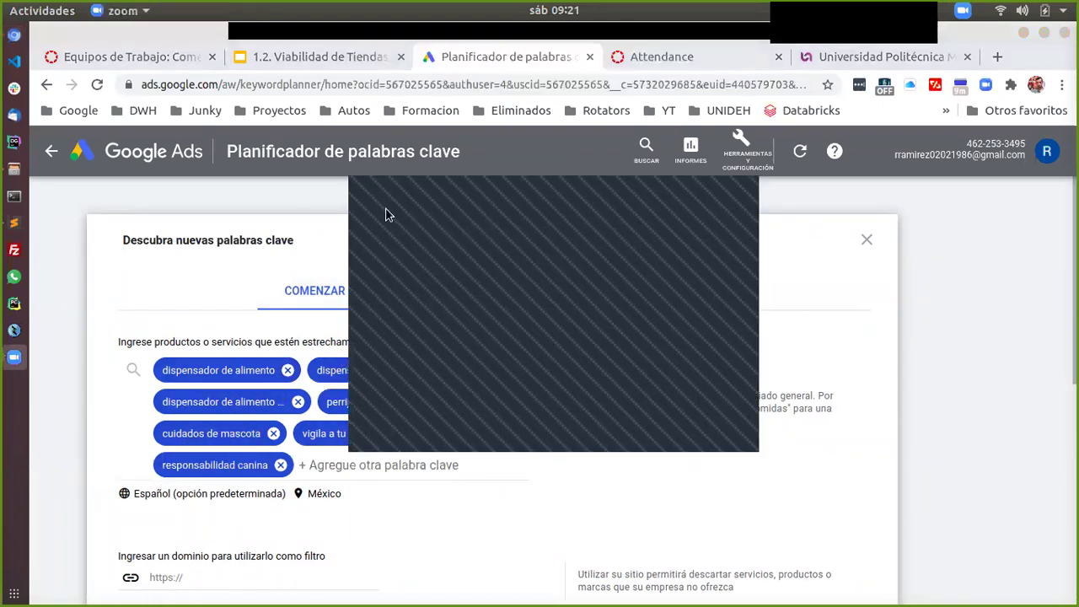
# - Choose Español as the language for the keyword search
pyautogui.scroll(-1, 561, 437)
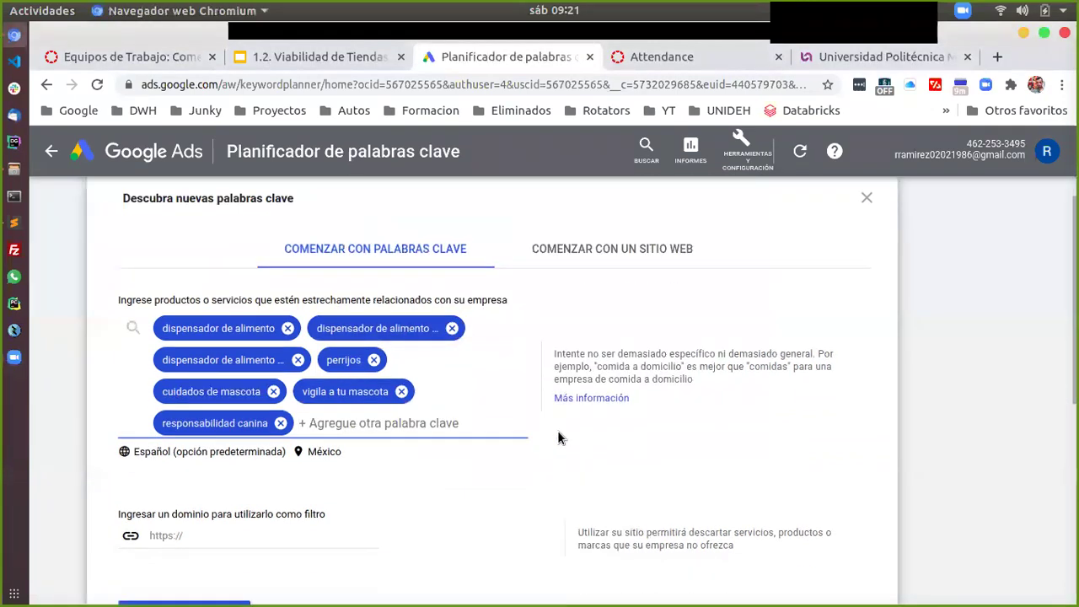
pyautogui.scroll(-3, 560, 437)
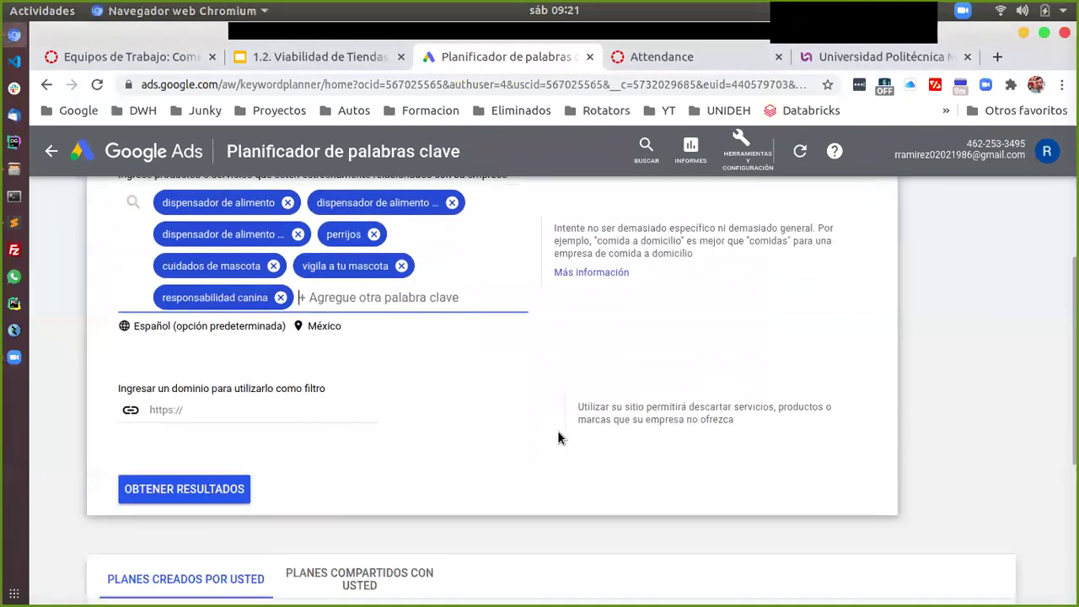
pyautogui.click(171, 327)
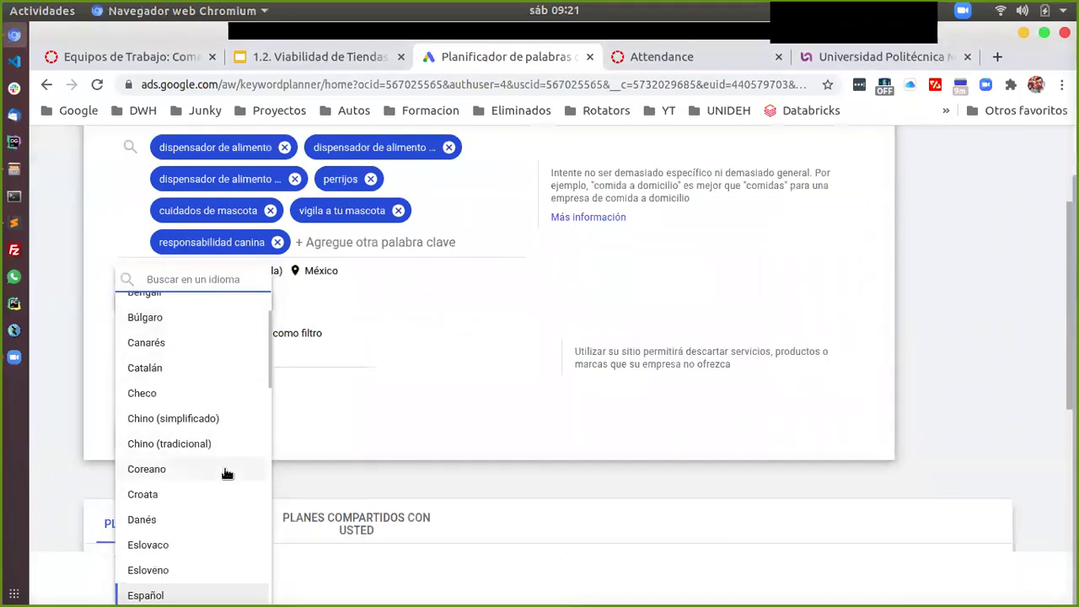
pyautogui.scroll(-5, 226, 474)
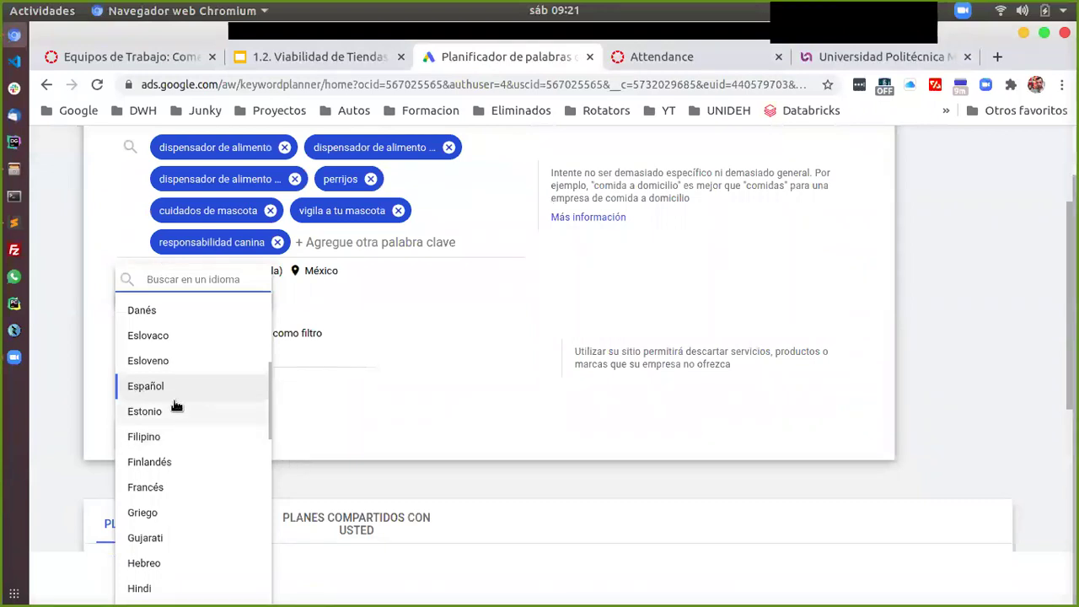
pyautogui.click(137, 386)
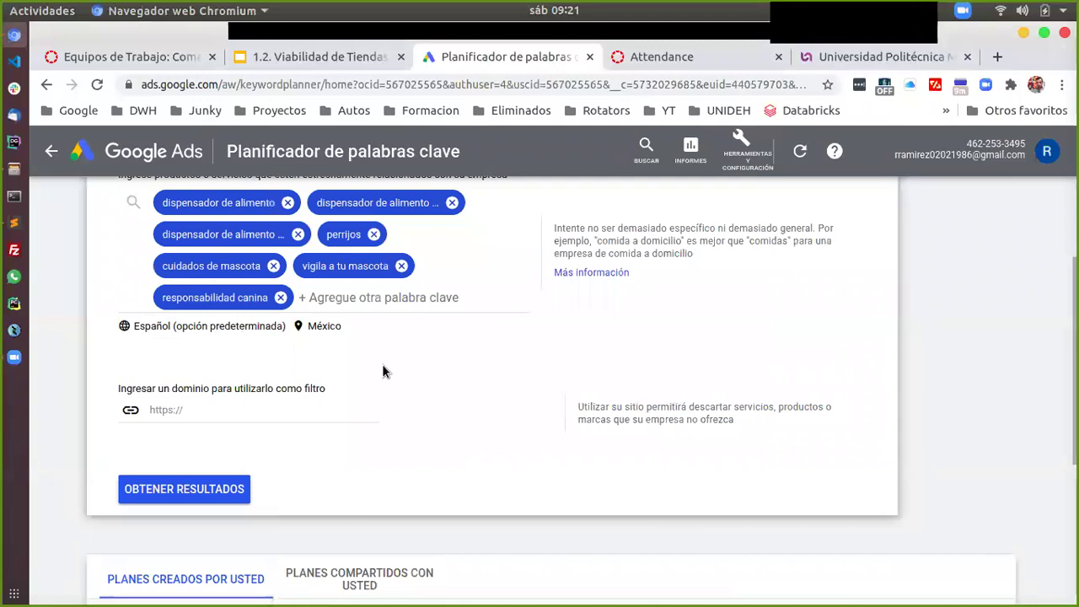
# - In the location settings, remove México as the target region and target Estado de Hidalgo, México instead
pyautogui.click(334, 328)
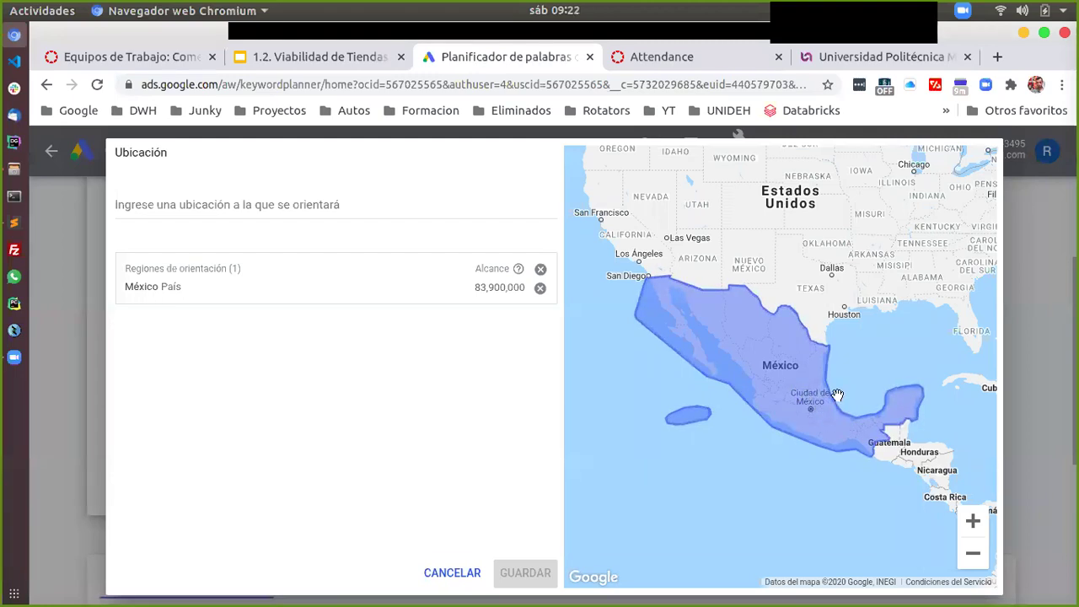
pyautogui.click(541, 289)
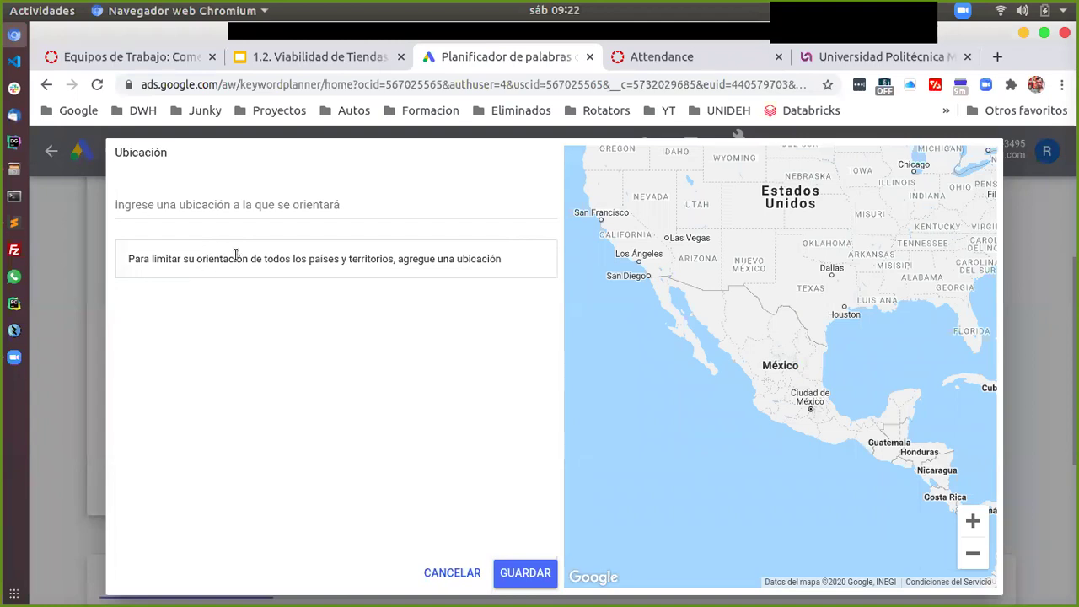
pyautogui.click(234, 203)
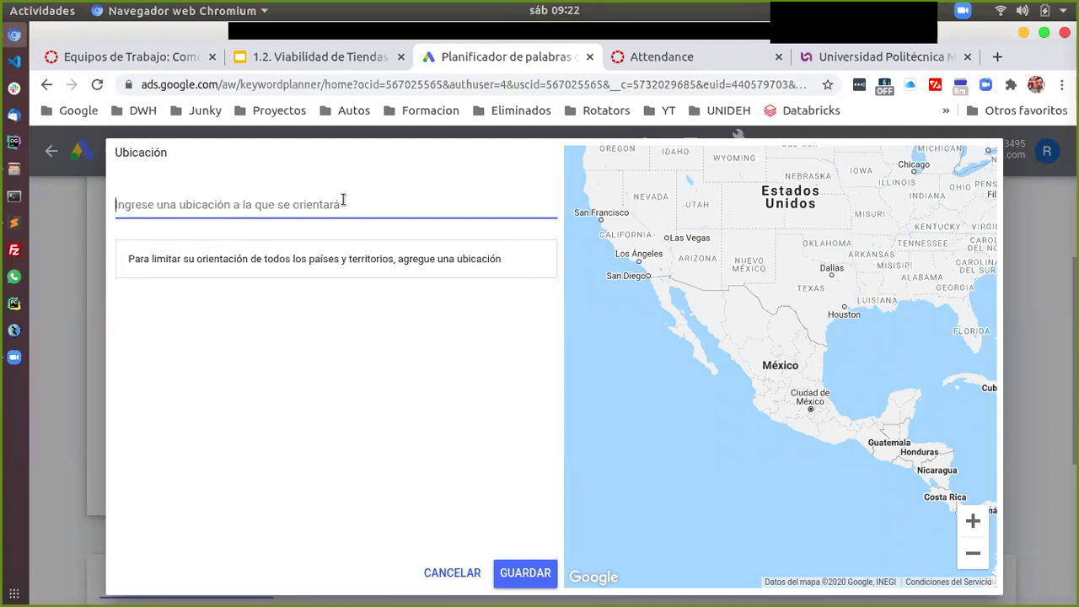
pyautogui.write('Hi')
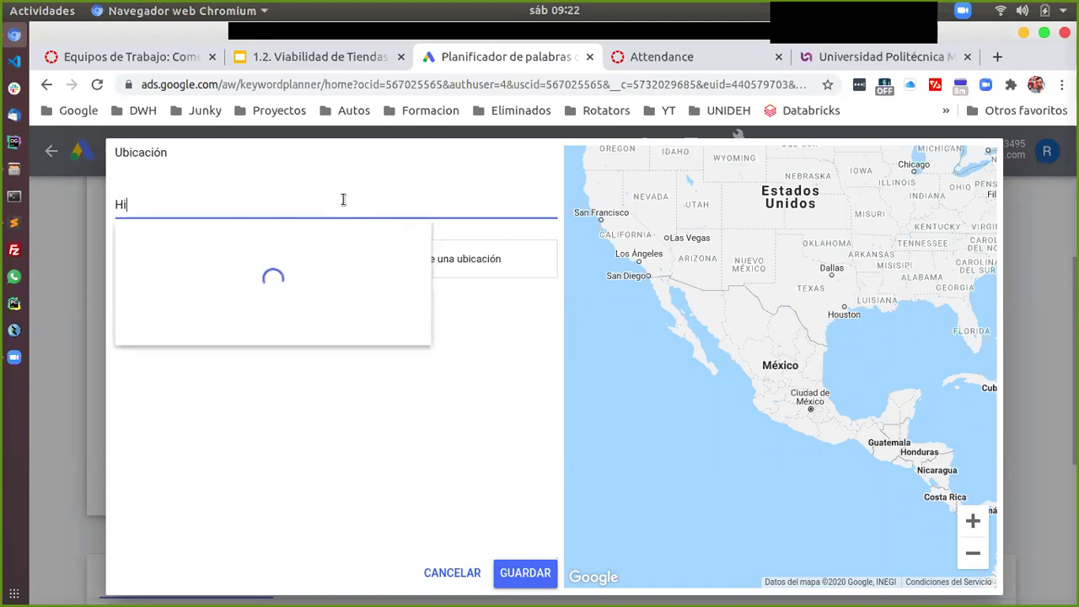
pyautogui.write('dalgo')
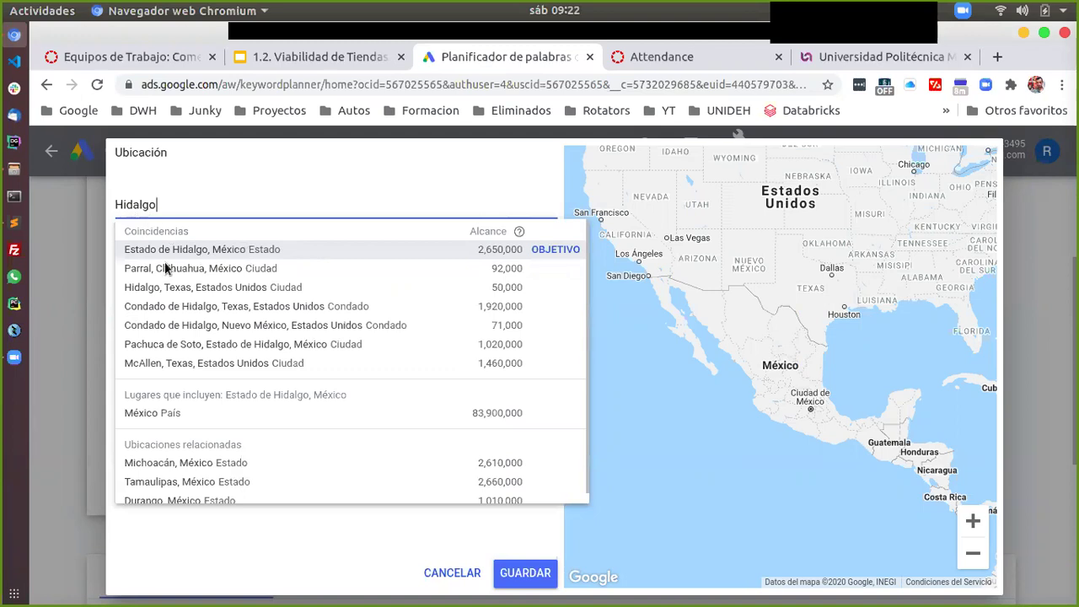
pyautogui.click(536, 250)
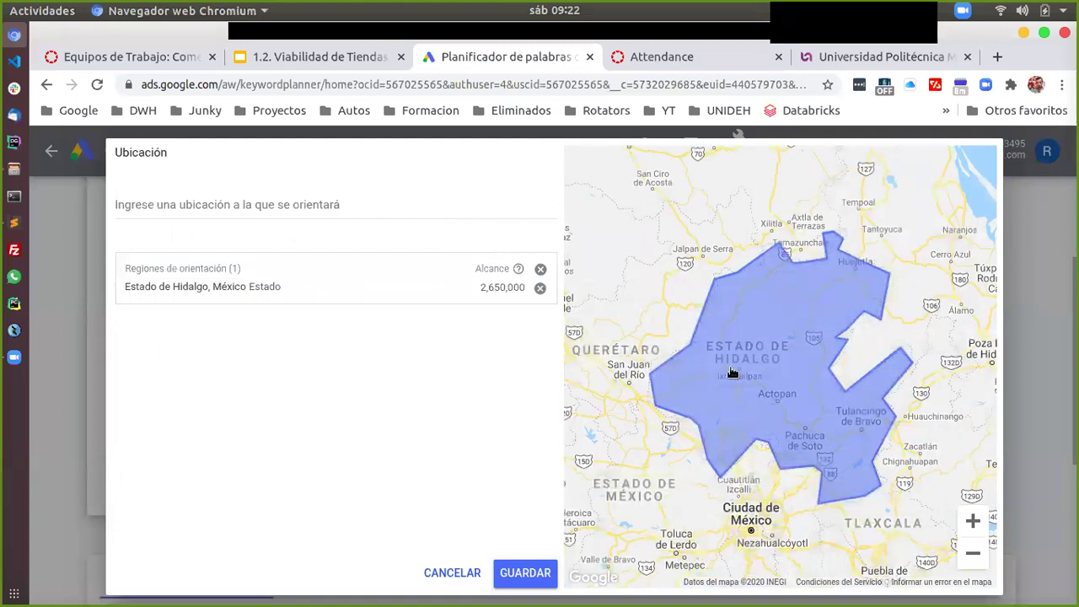
# - Find "estado de méxi" and add the state Estado de México, México to the target regions
pyautogui.click(312, 200)
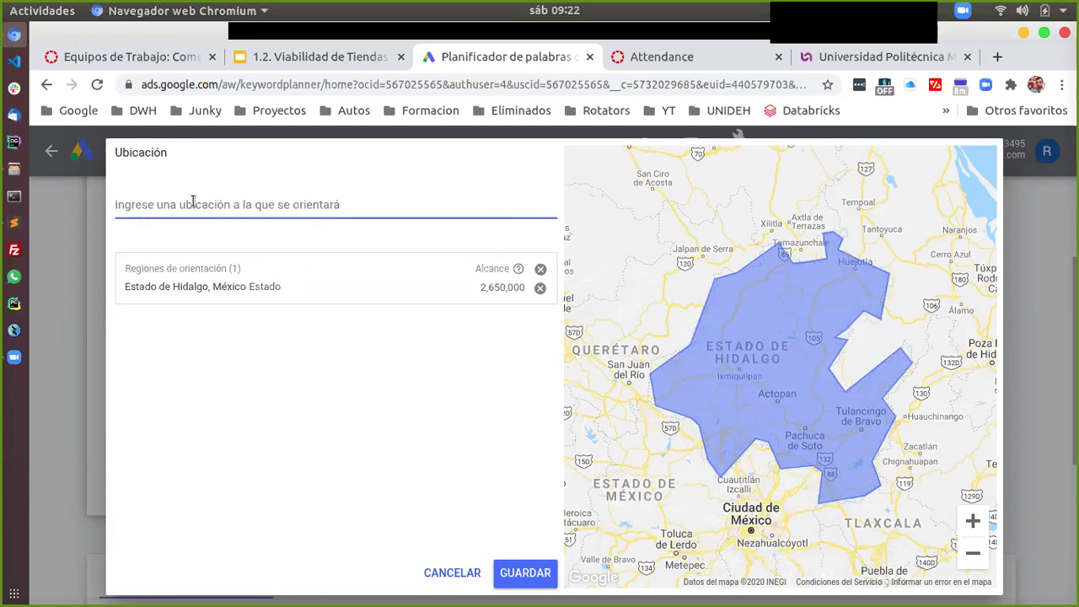
pyautogui.write('estado')
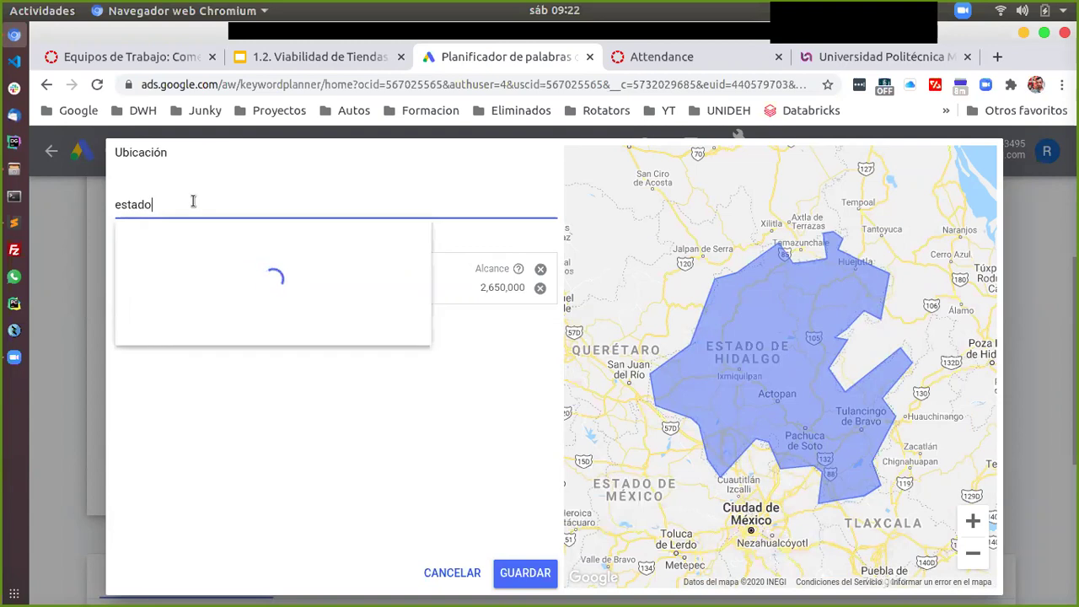
pyautogui.write(' de méxi')
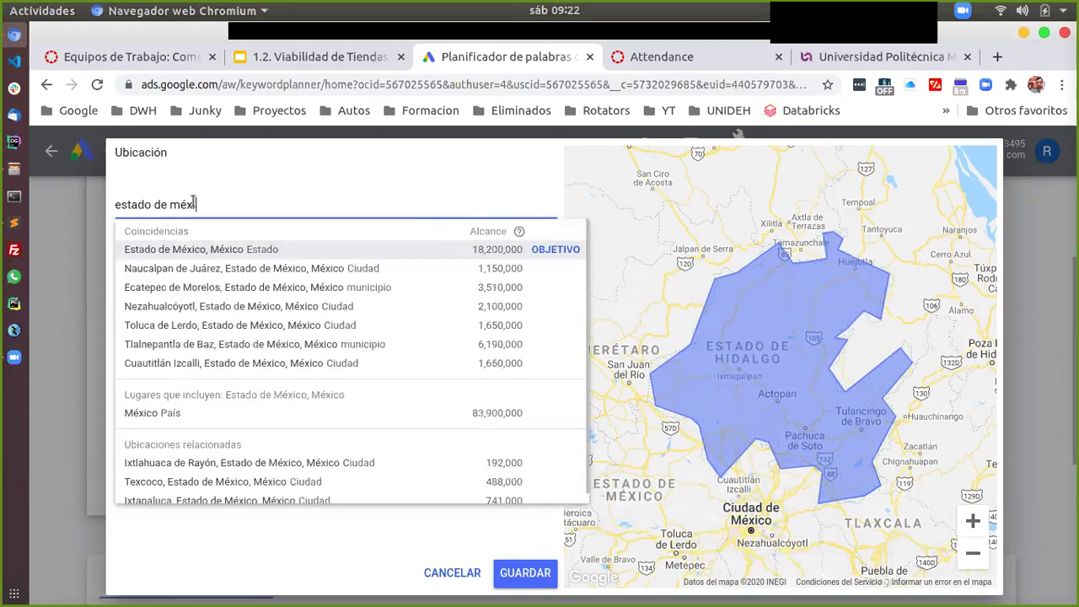
pyautogui.click(252, 251)
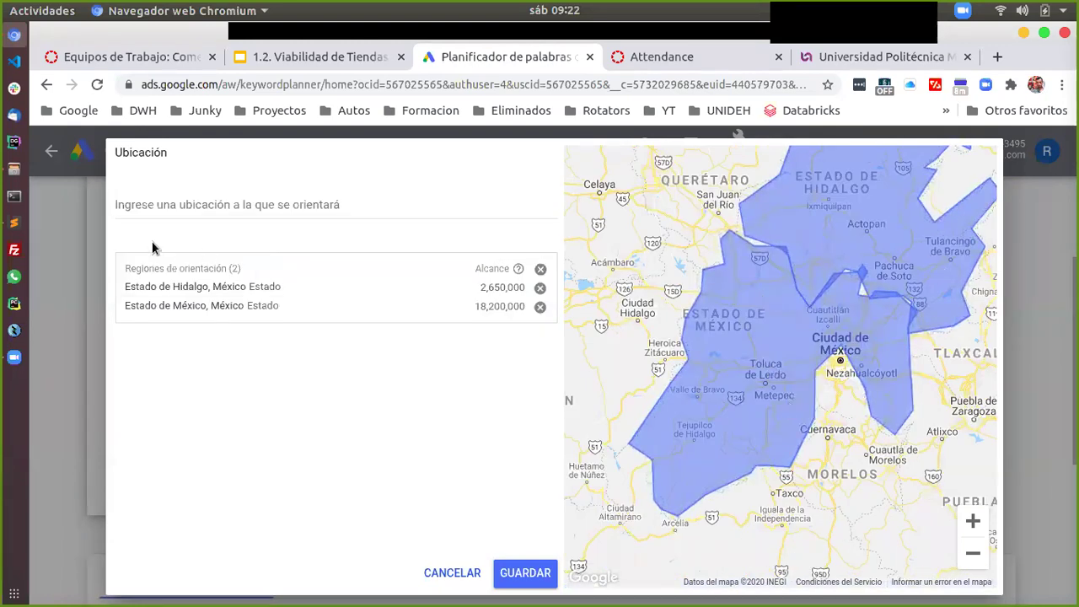
# - Find "cdmx" and add the state Ciudad de México, México to the target regions
pyautogui.click(226, 210)
pyautogui.write('cdmx')
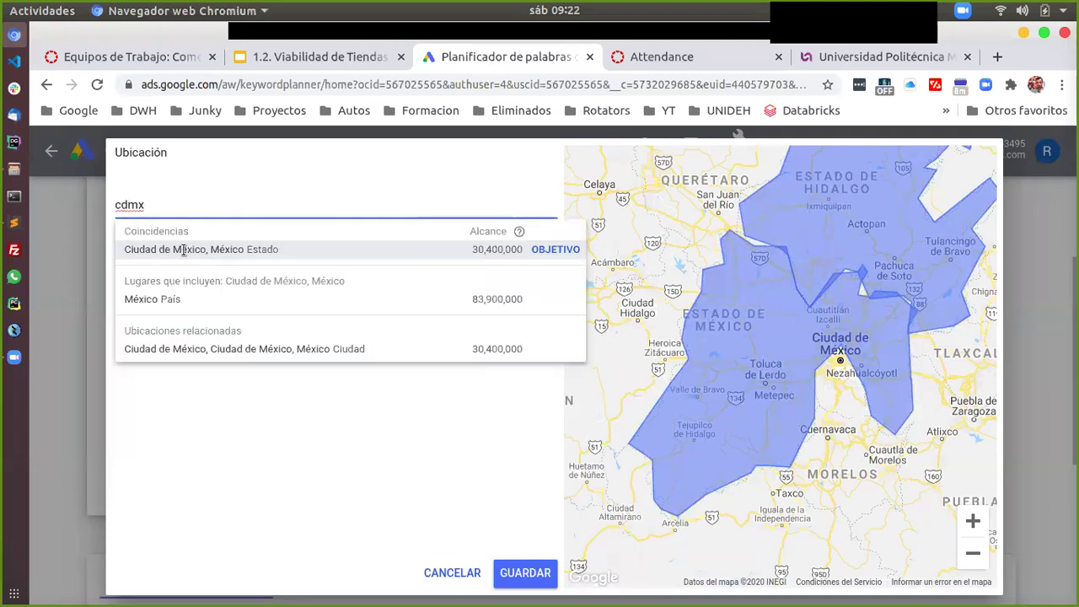
pyautogui.click(184, 248)
pyautogui.click(973, 553)
pyautogui.click(973, 556)
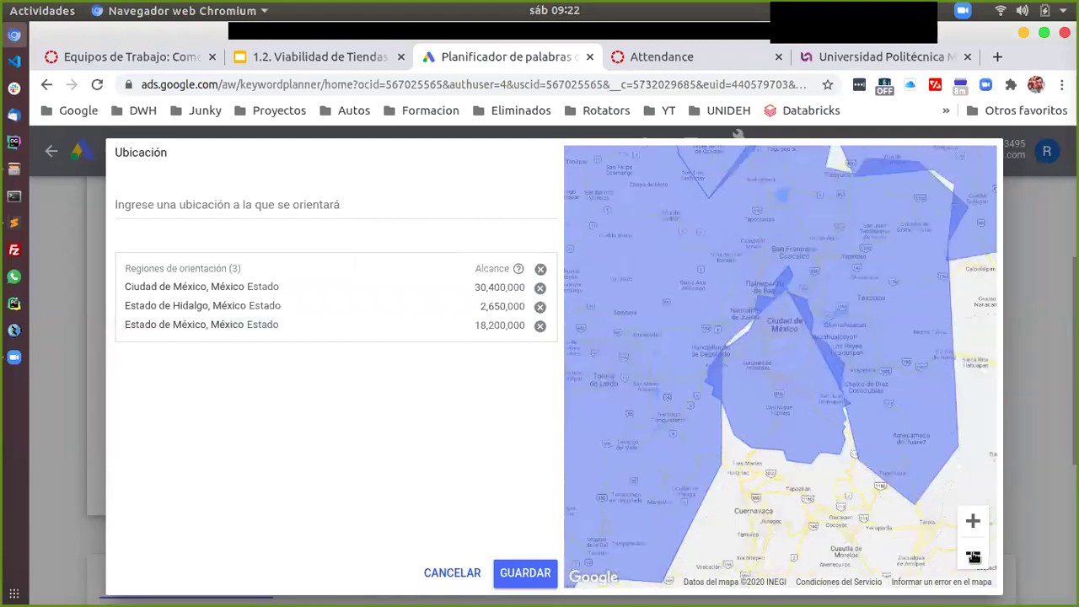
pyautogui.click(972, 557)
pyautogui.click(973, 557)
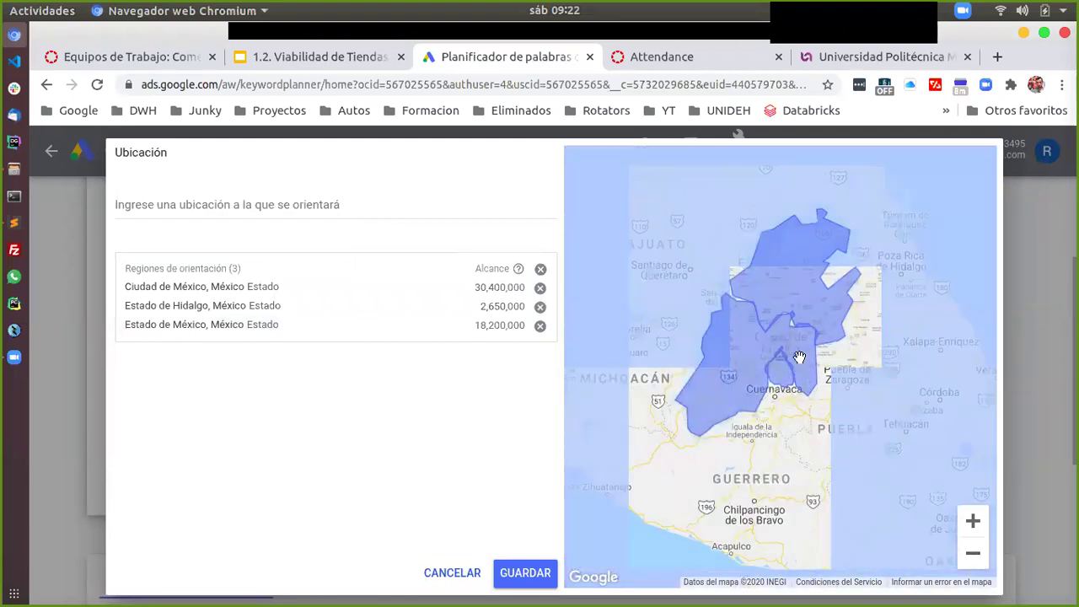